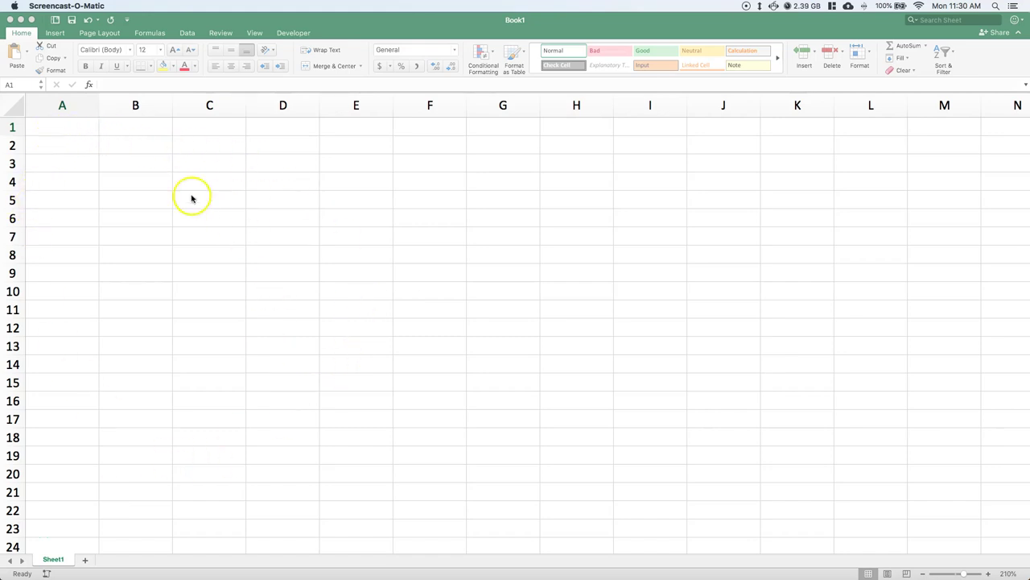
Enter the column header x in cell A1
left_click(54, 125)
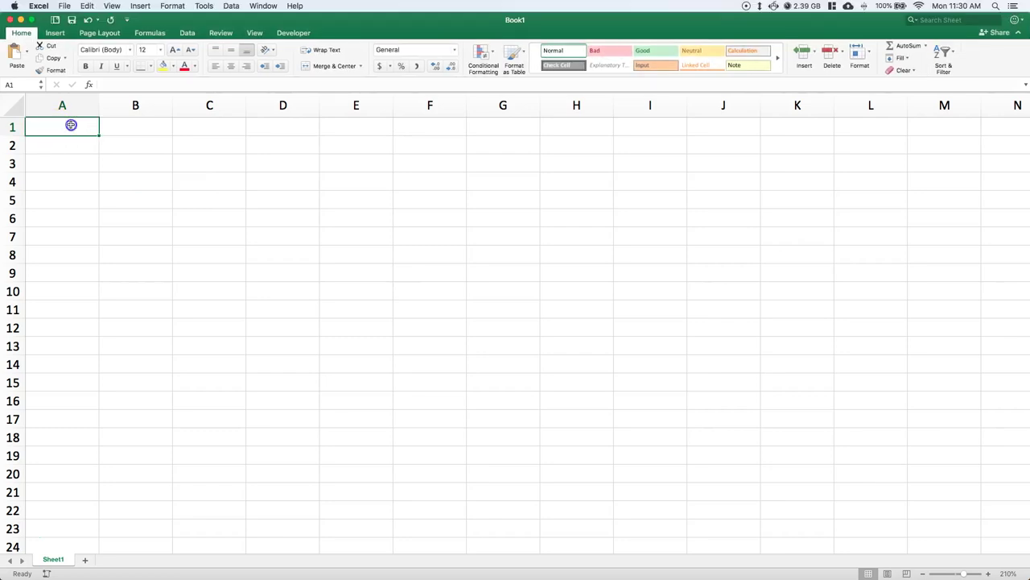
double_click(71, 124)
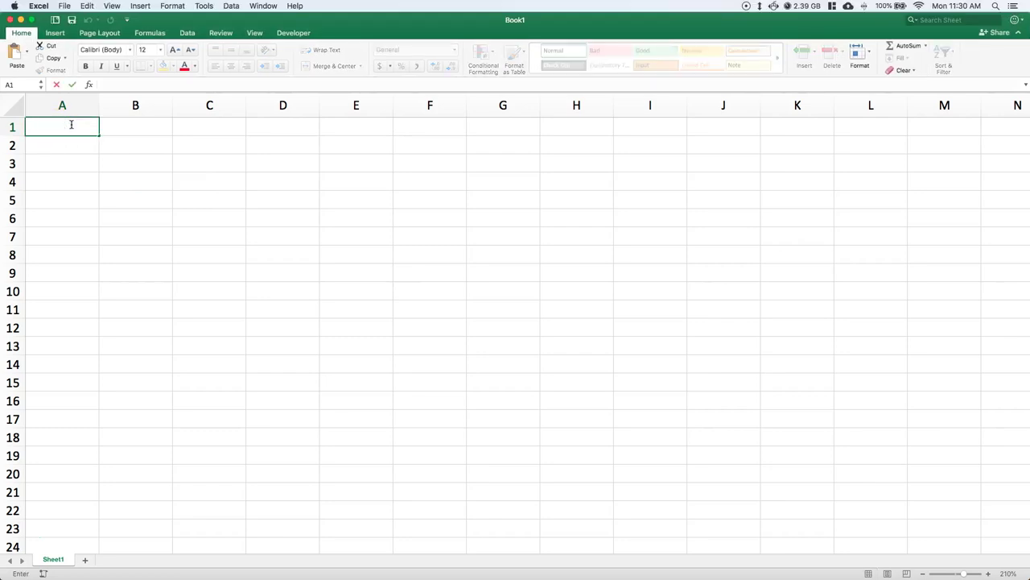
type("x")
key("Return")
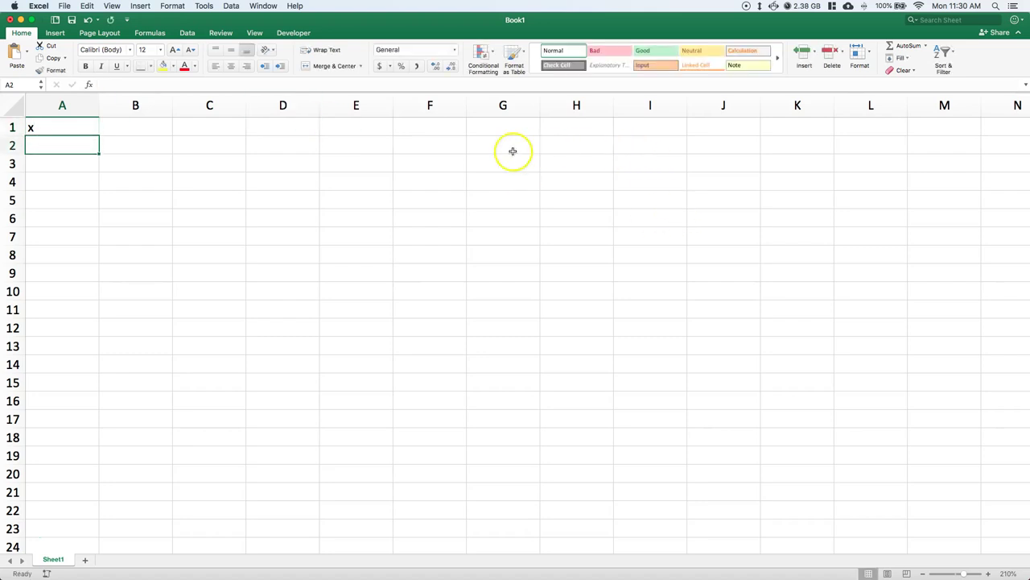
Enter the label S= in cell I1 and the sample space {0,0,0,1,2,3} in cell J1
left_click(669, 129)
type("S=")
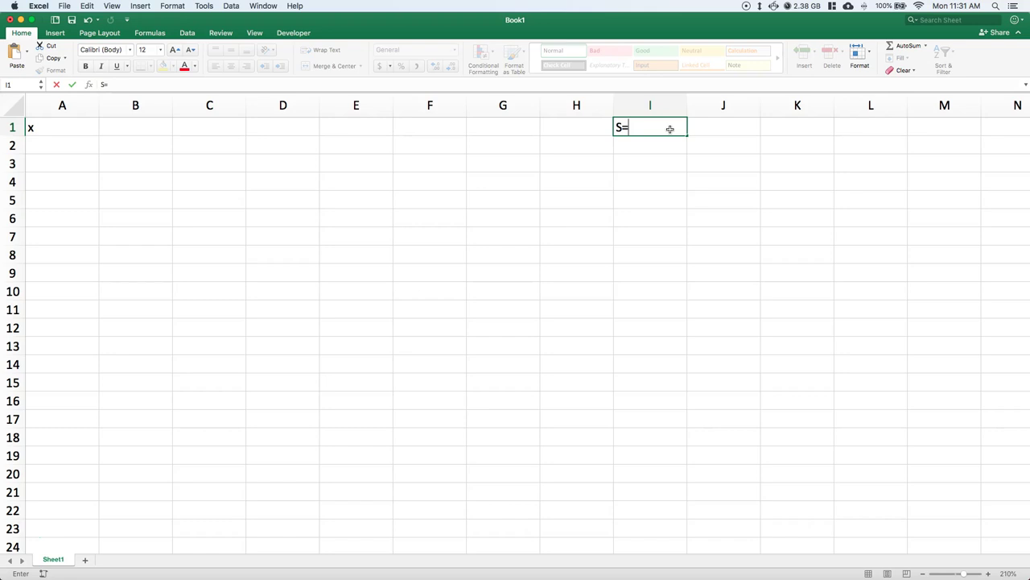
key("Tab")
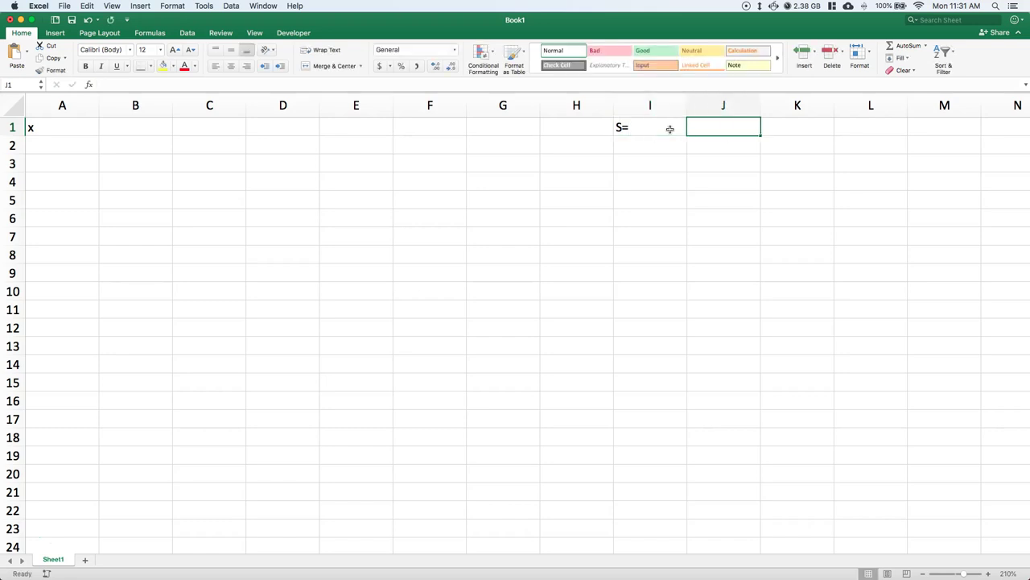
type("{")
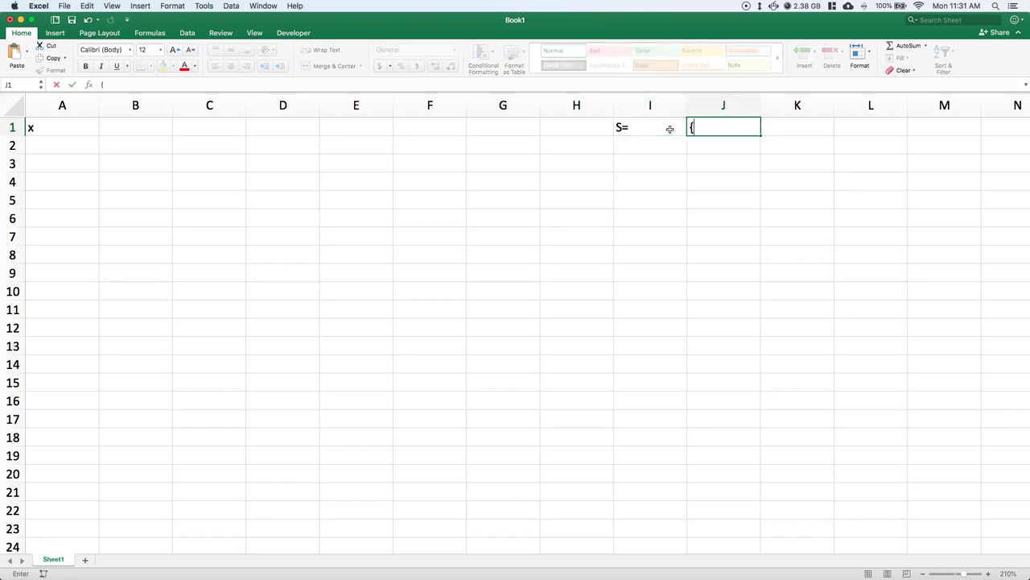
type("0,0,0,1,2,3")
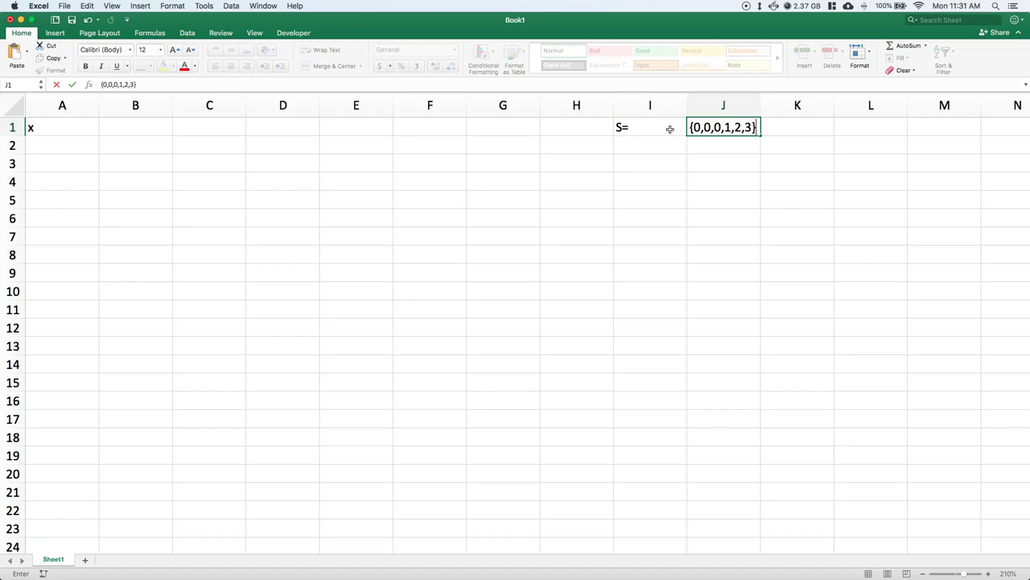
Narrow column I to a width of about 2.33 so the S= label sits beside its set
left_click(685, 102)
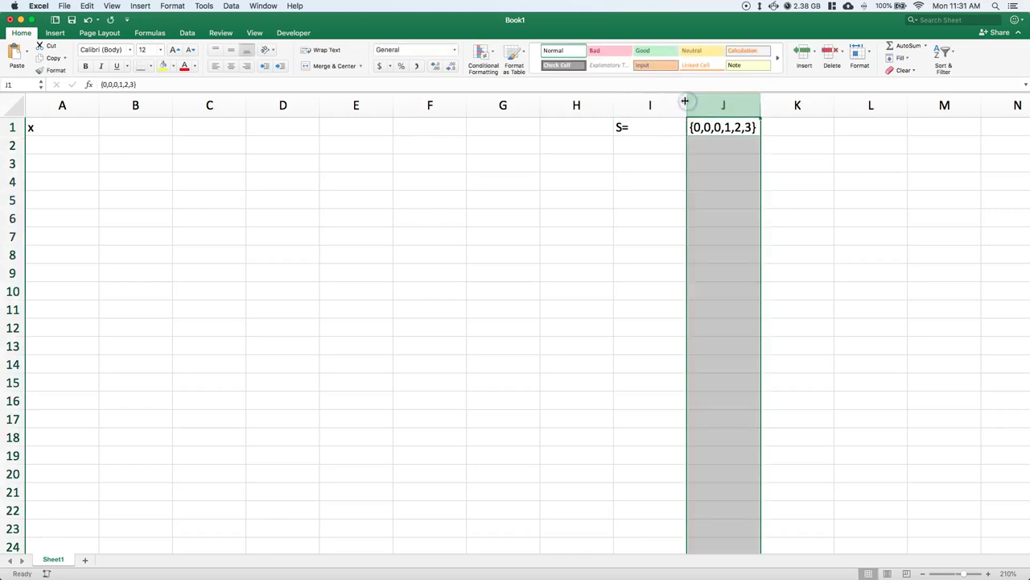
left_click_drag(687, 103, 634, 104)
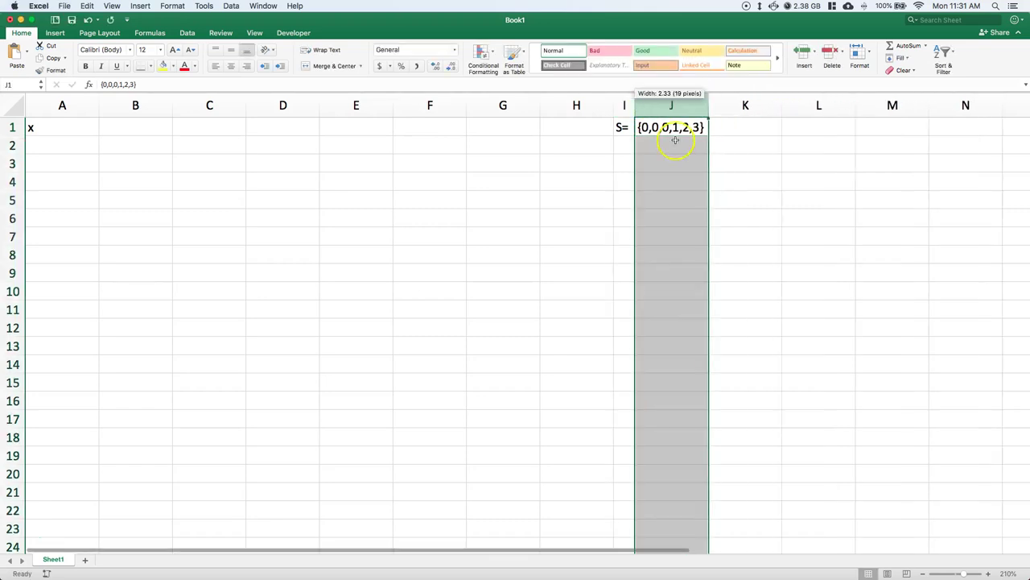
left_click(840, 226)
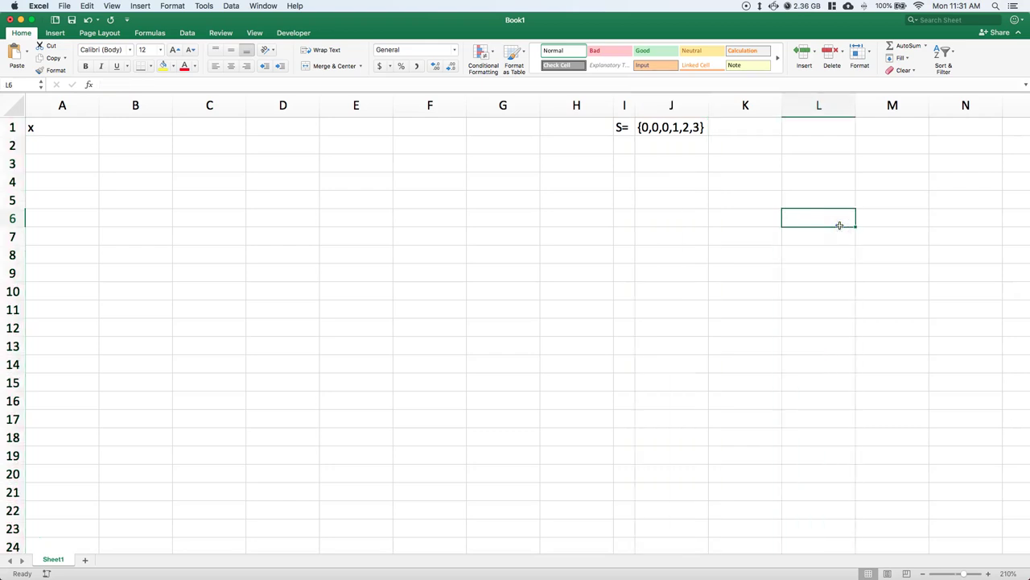
left_click(840, 226)
Enter the values 0, 1, 2 and 3 in cells A2 to A5 under the x header
left_click(48, 146)
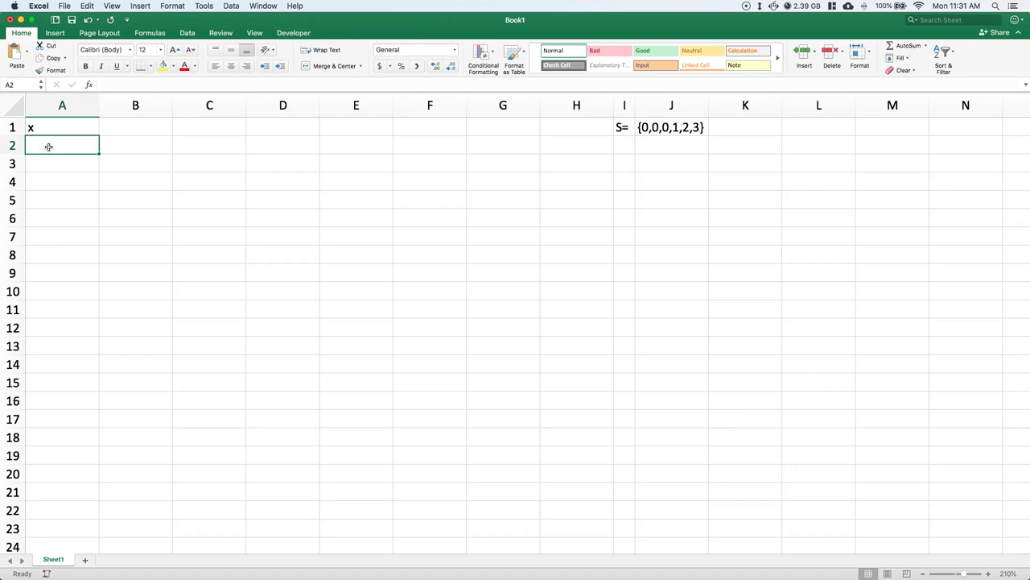
type("0")
key("Return")
type("1")
key("Return")
key("Return")
left_click(46, 171)
left_click(53, 182)
type("2")
key("Return")
type("3")
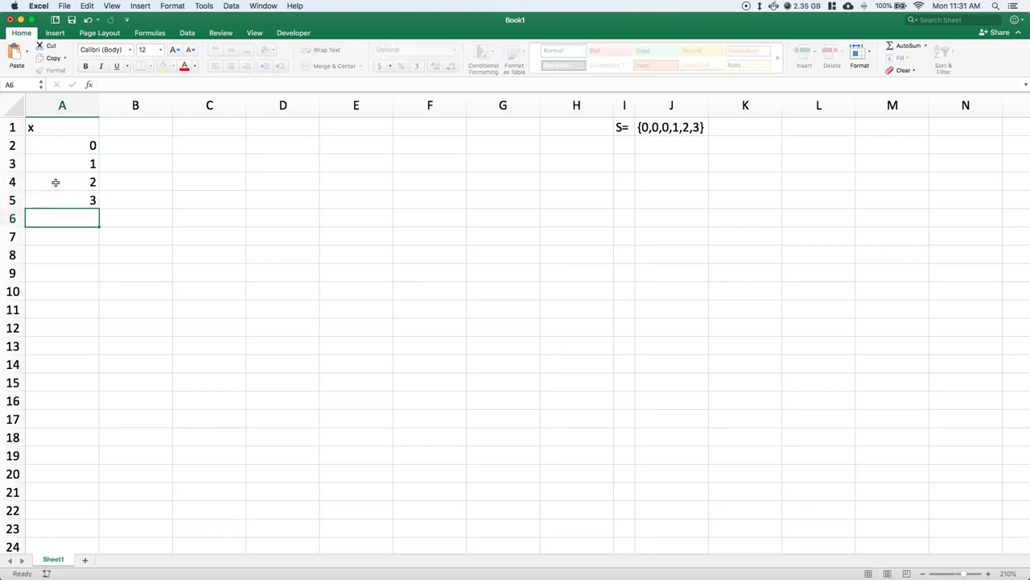
key("Return")
Extend the header in A1 to x (Support) and enter the header P(X=x) in B1
left_click(50, 128)
double_click(50, 128)
type("(Support)")
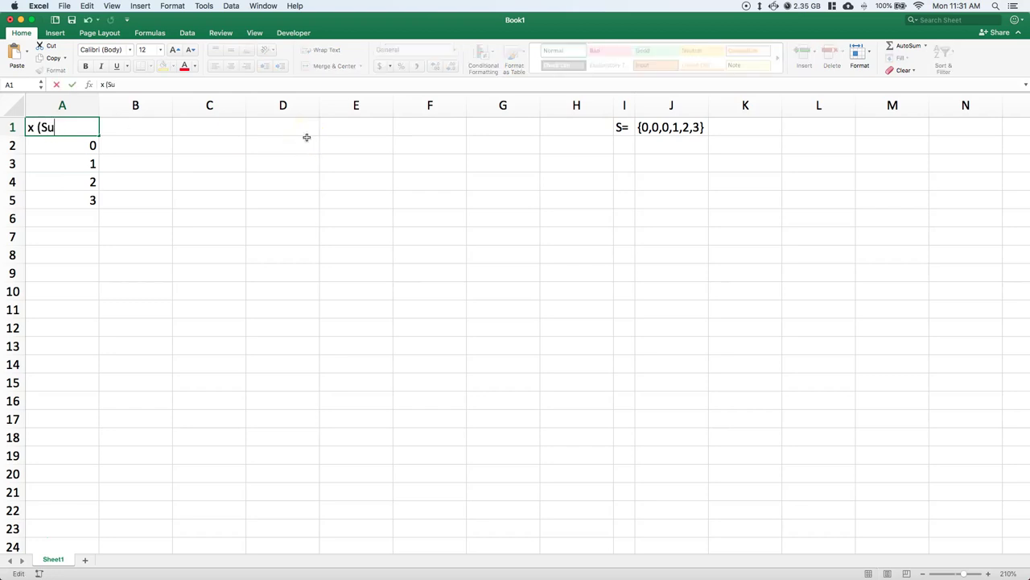
left_click(145, 124)
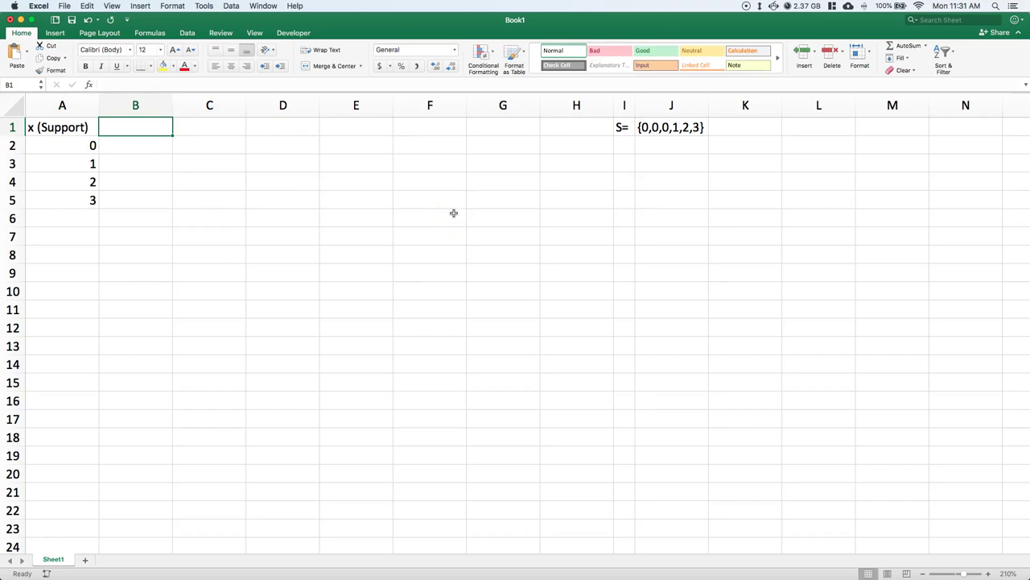
type("P(X=x")
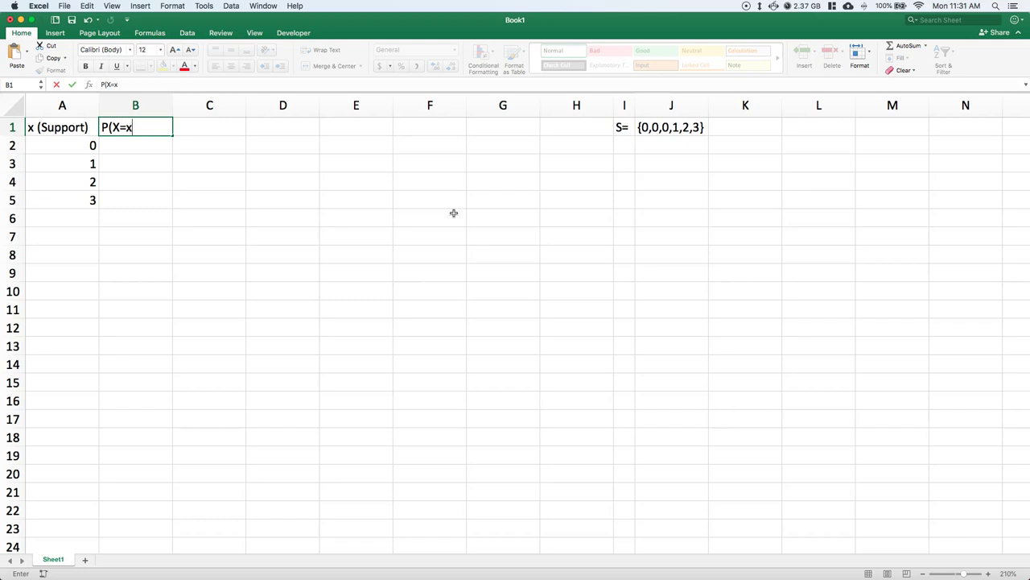
type(")")
key("Return")
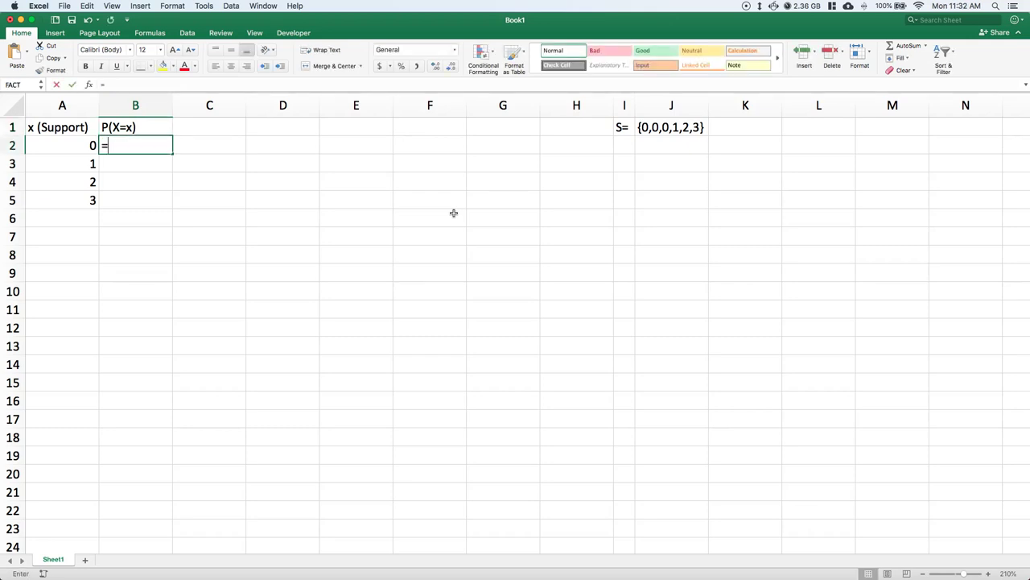
Enter the formula =3/6 in B2 as the probability of x = 0
type("=")
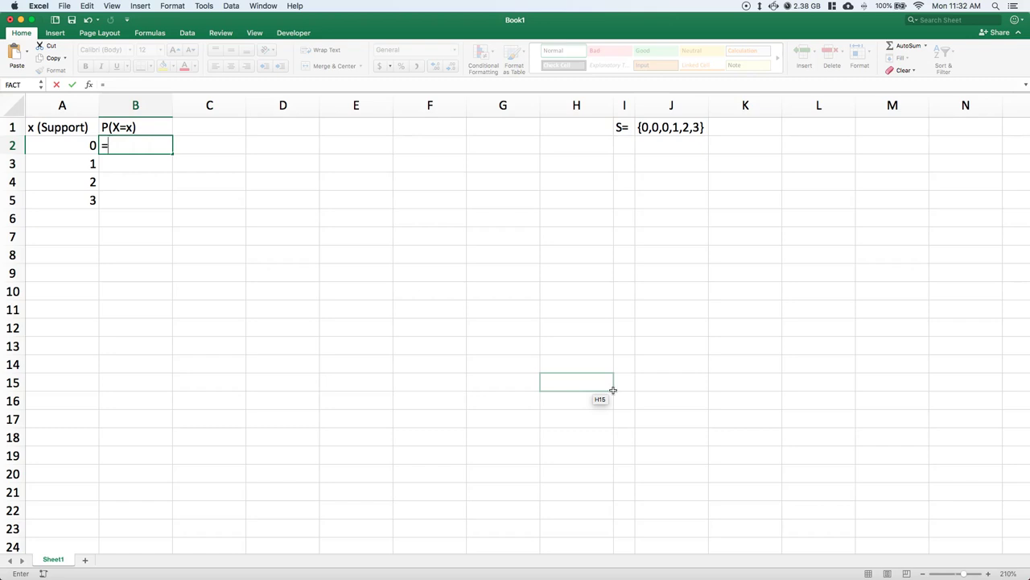
type("3/6")
key("Return")
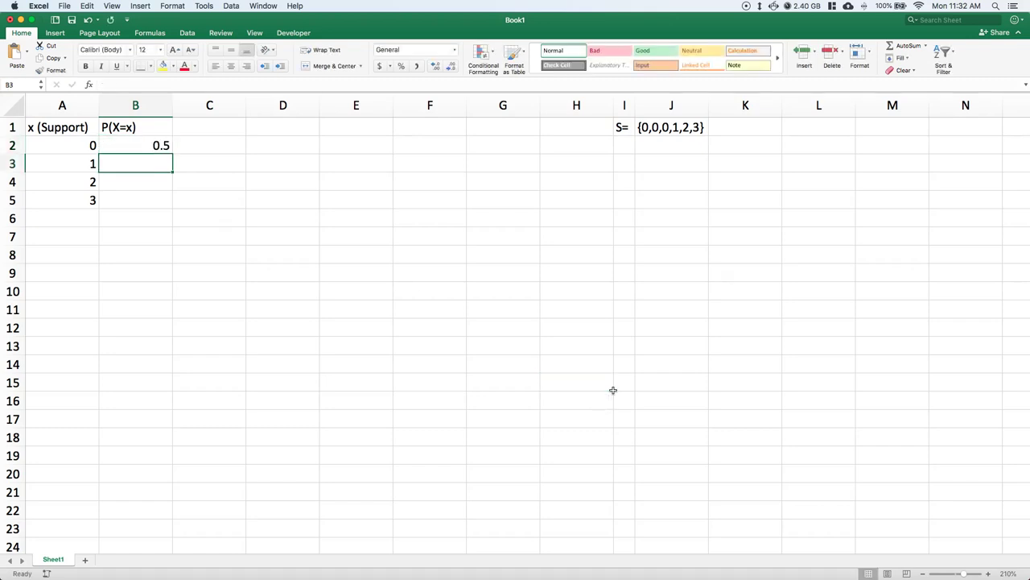
Enter the formula =1/6 in B3 and fill it down through B5
type("=")
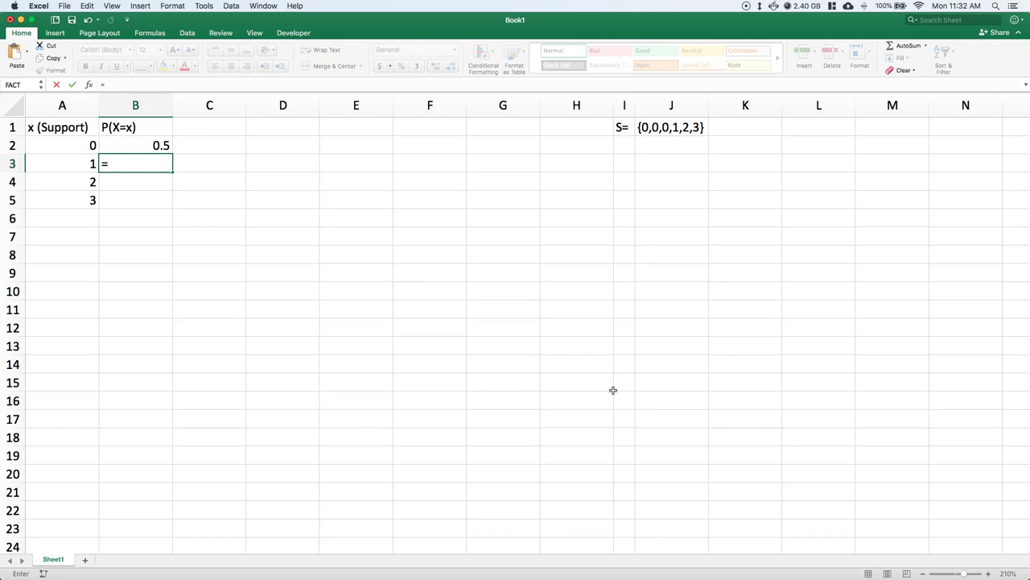
type("1/6")
key("Return")
left_click(121, 163)
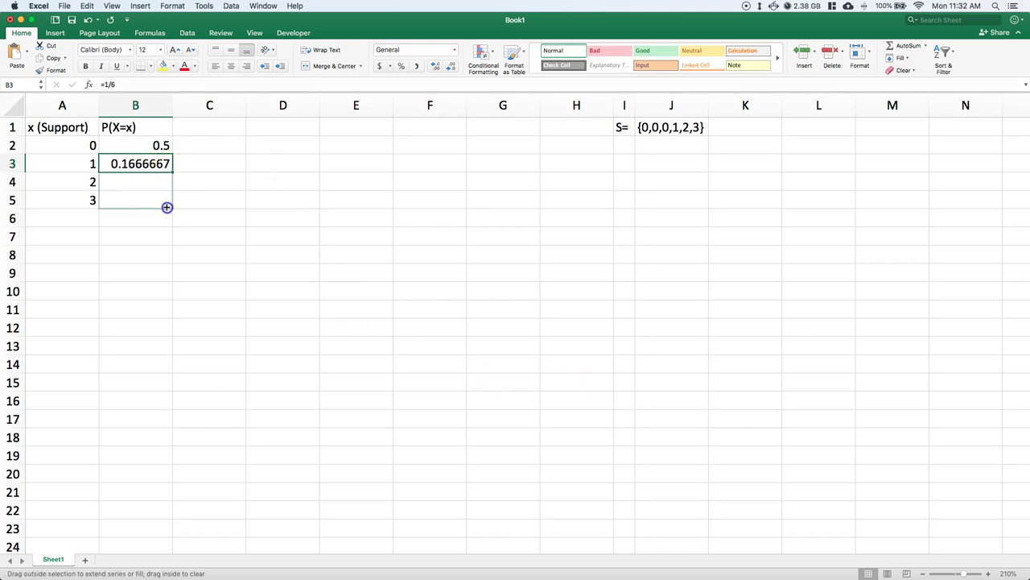
left_click_drag(168, 194, 176, 210)
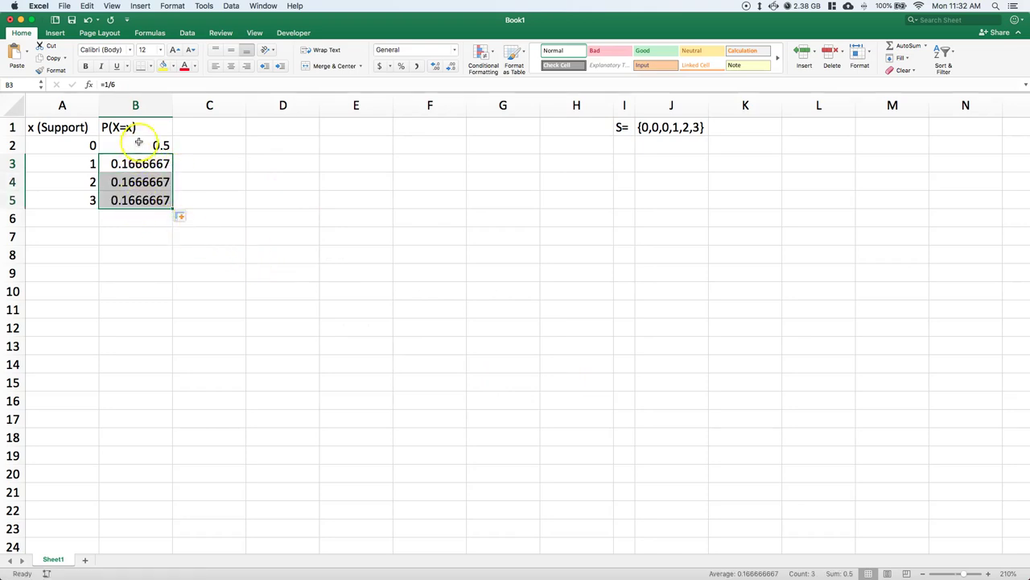
Format the probabilities in B2:B5 to show four decimal places
left_click_drag(137, 143, 134, 205)
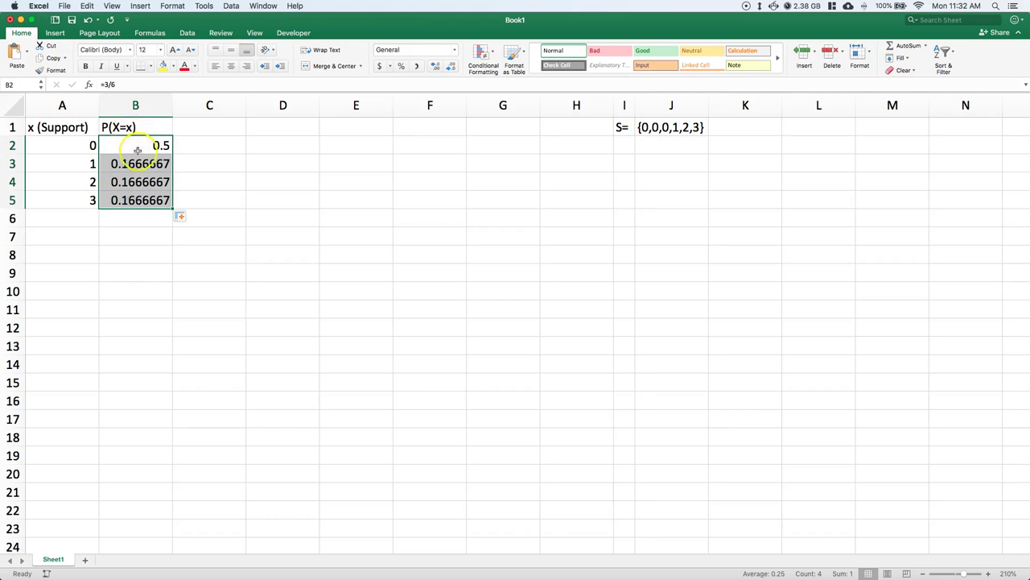
left_click_drag(134, 150, 133, 203)
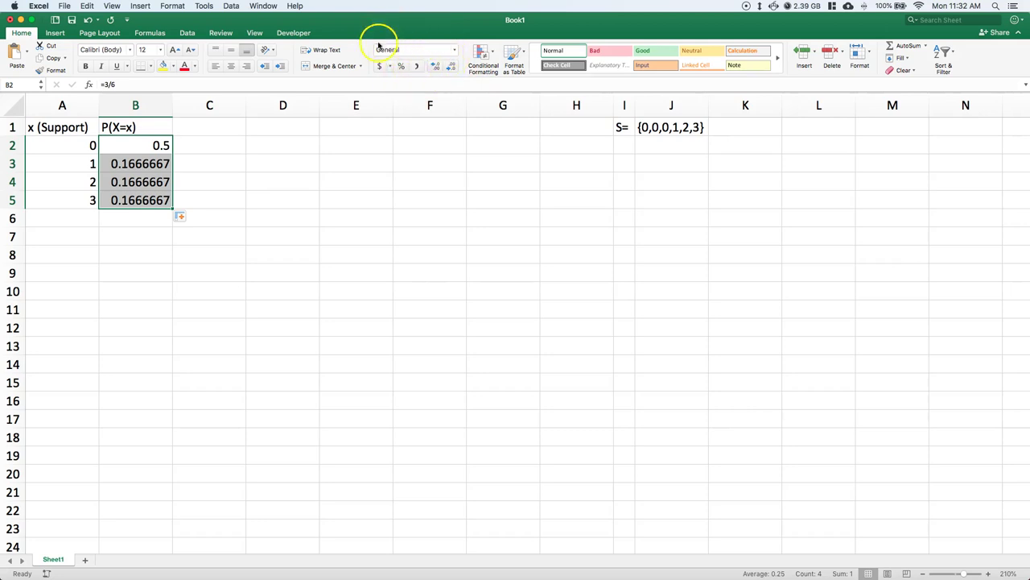
left_click(456, 52)
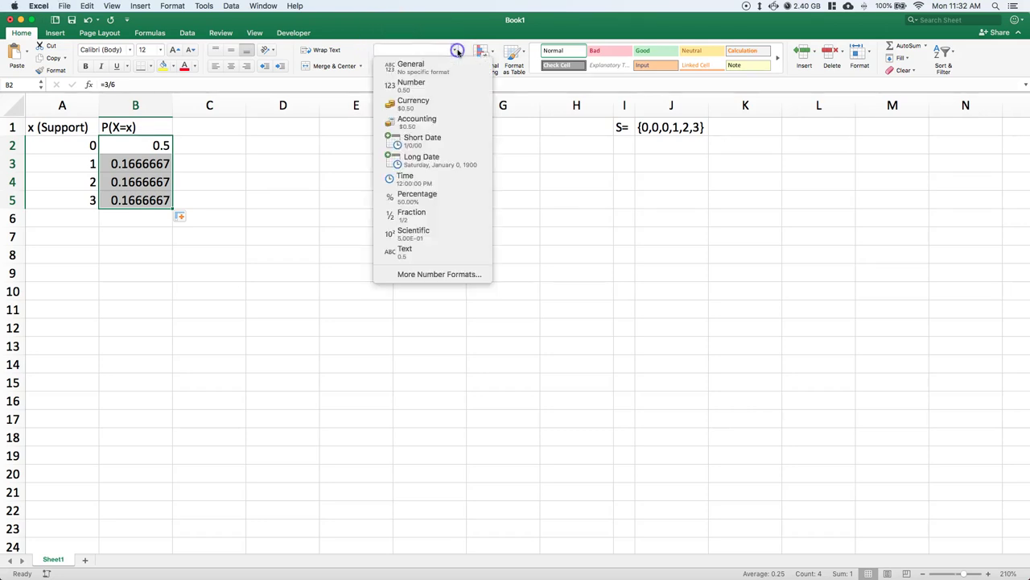
left_click(409, 16)
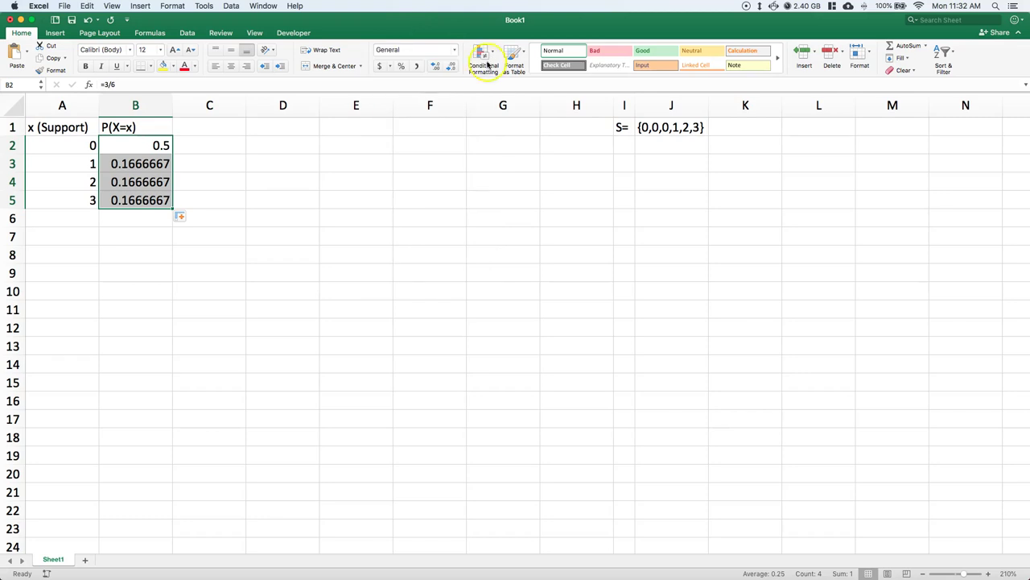
left_click(450, 68)
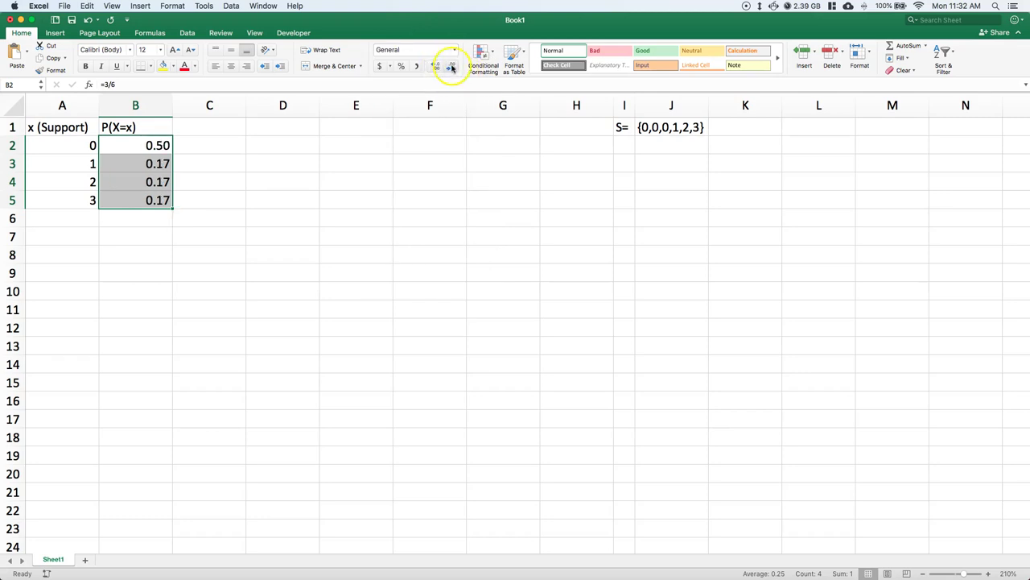
left_click(450, 67)
left_click(437, 66)
left_click(437, 66)
left_click(437, 67)
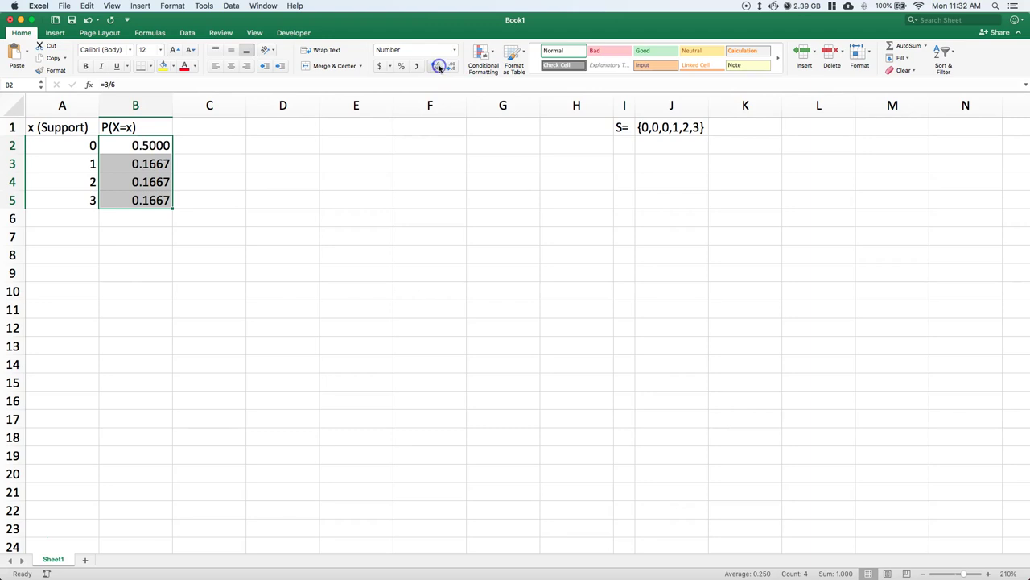
left_click(372, 287)
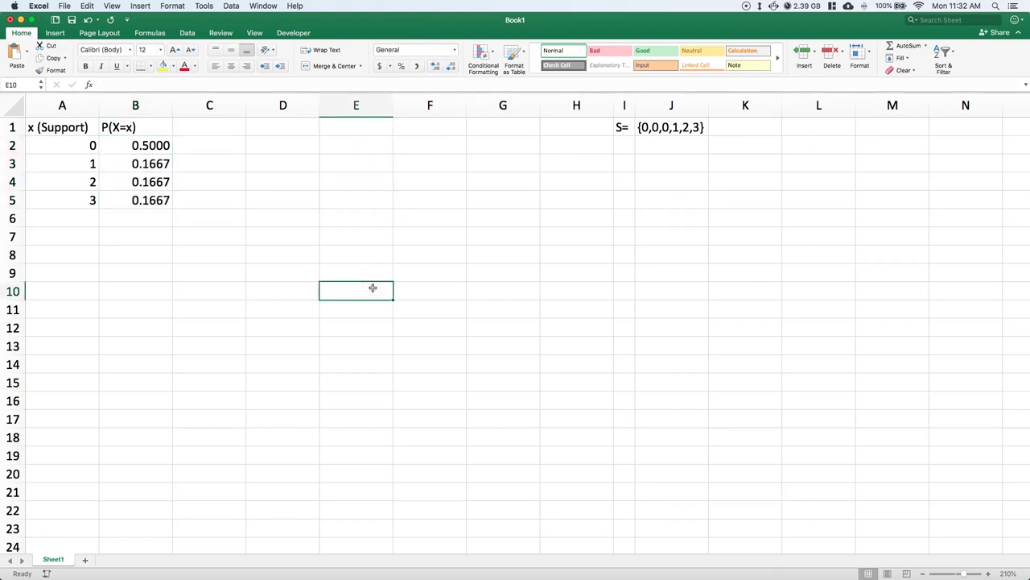
Enter the cumulative probability header P(X<=x) in cell C1
left_click(195, 122)
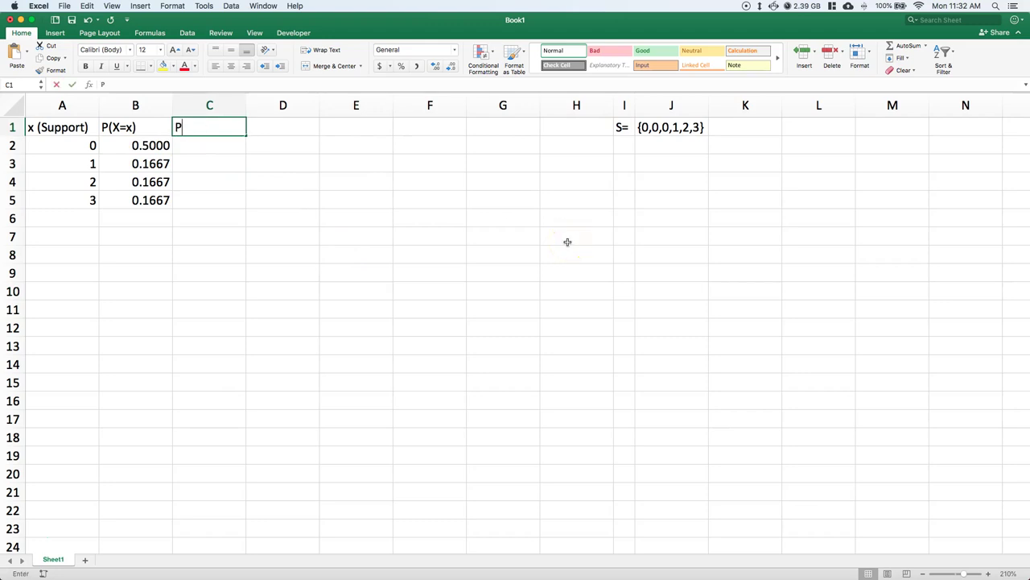
type("P(")
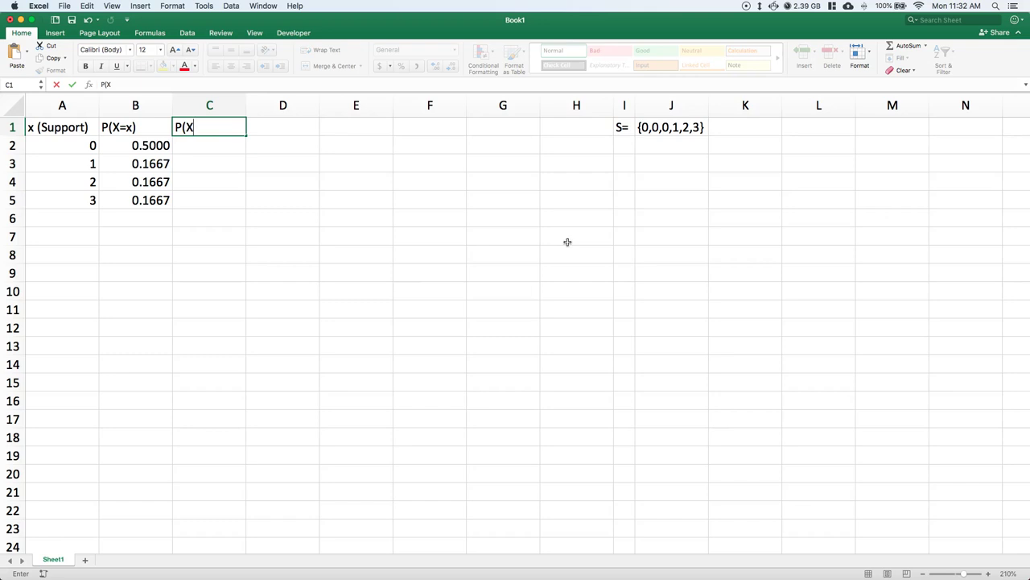
type("X<=x)")
Append (PMF) to the P(X=x) header in B1 and widen column B slightly to fit it
double_click(154, 124)
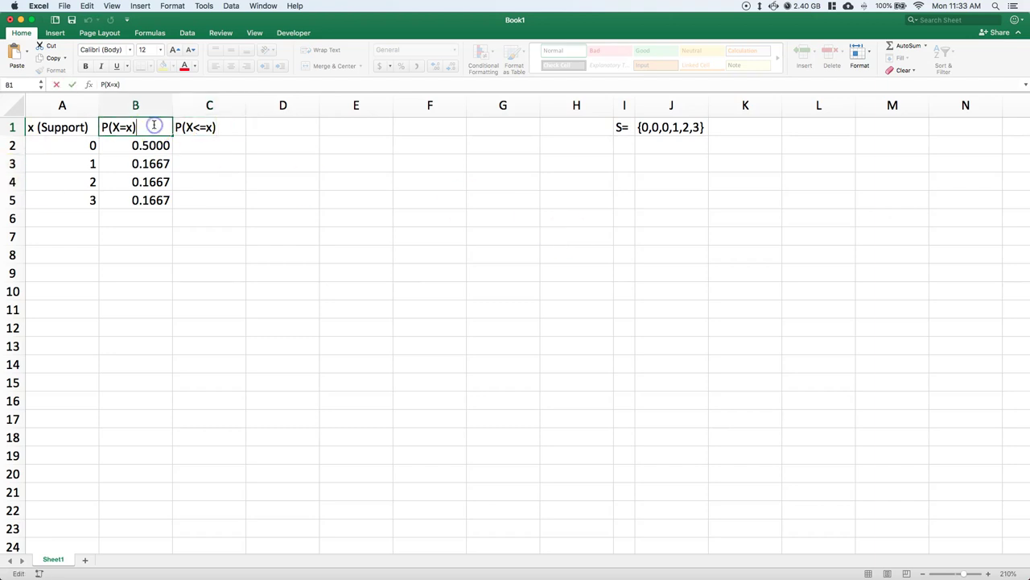
type("(PMF)")
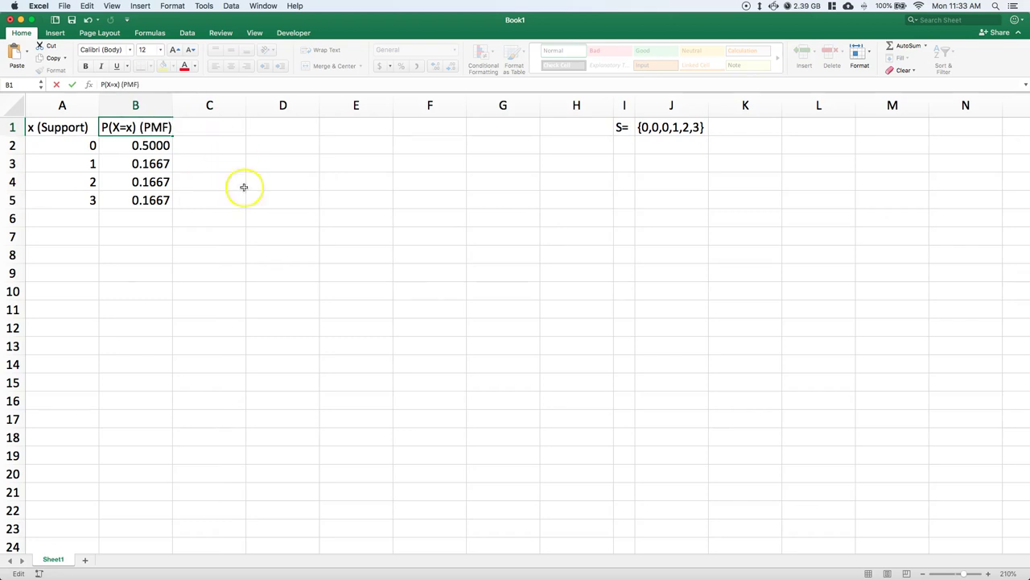
left_click(251, 249)
left_click_drag(172, 107, 179, 106)
Append (CDF) to the P(X<=x) header in C1 and widen column C slightly to fit it
double_click(230, 122)
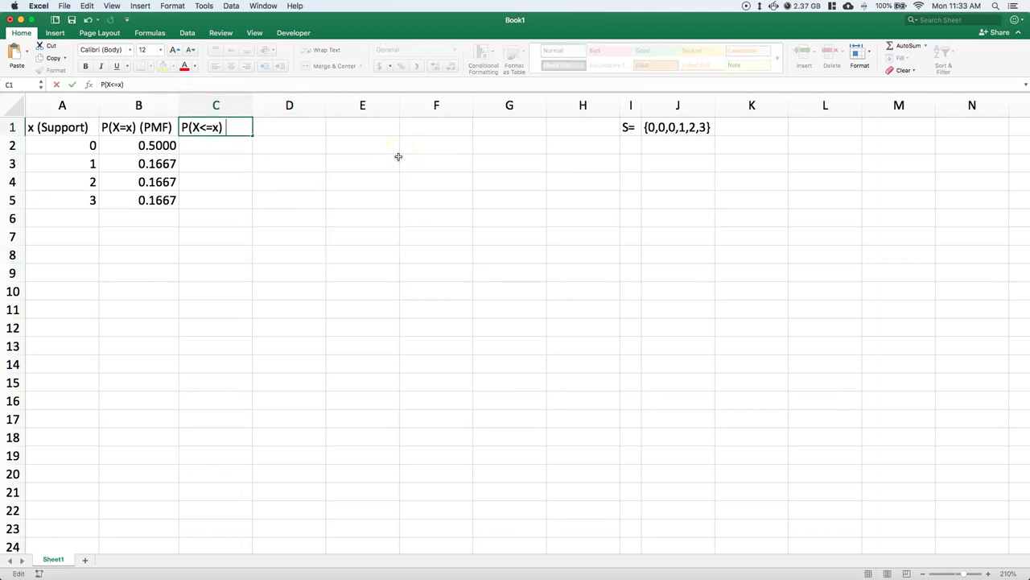
type("(CDF")
left_click(398, 156)
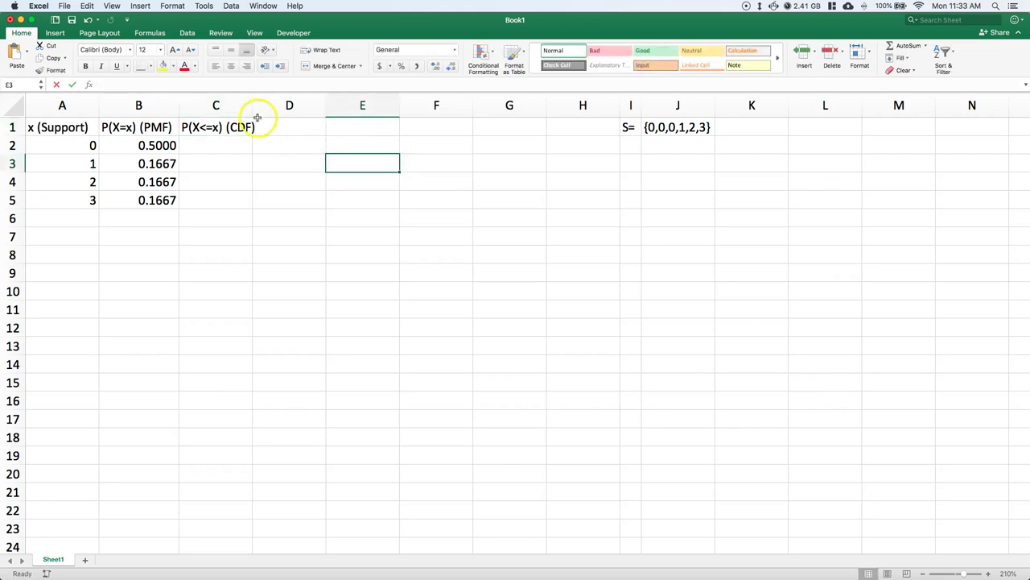
left_click_drag(255, 106, 262, 106)
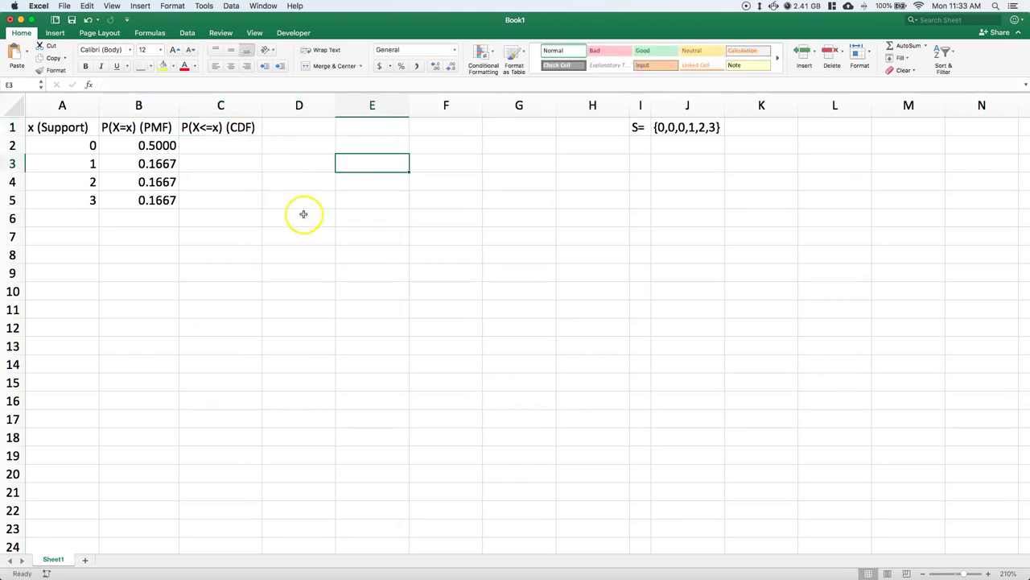
Enter the formula =B2 in C2 as the first cumulative probability
left_click(223, 145)
type("=")
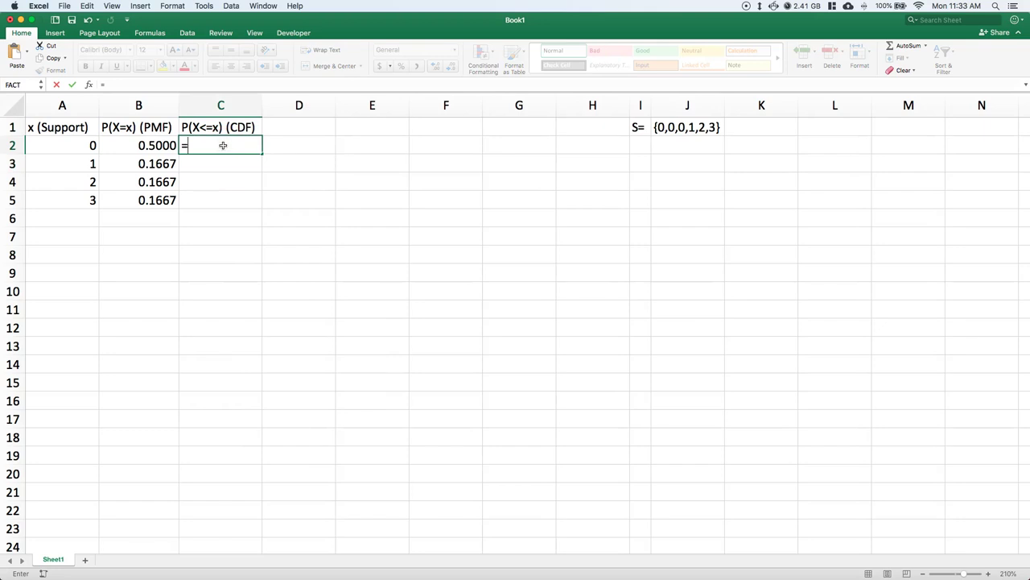
left_click(150, 145)
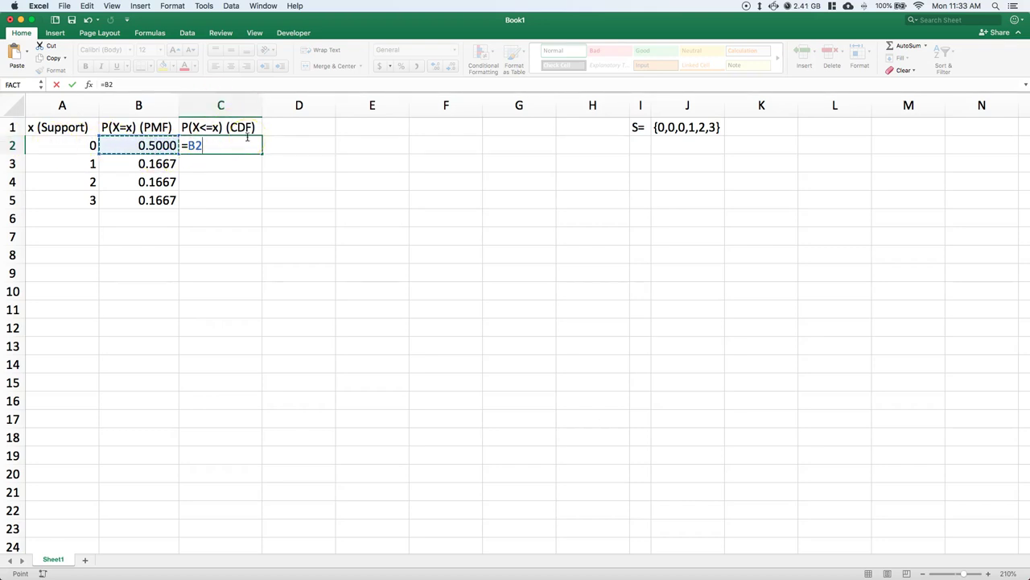
key("Return")
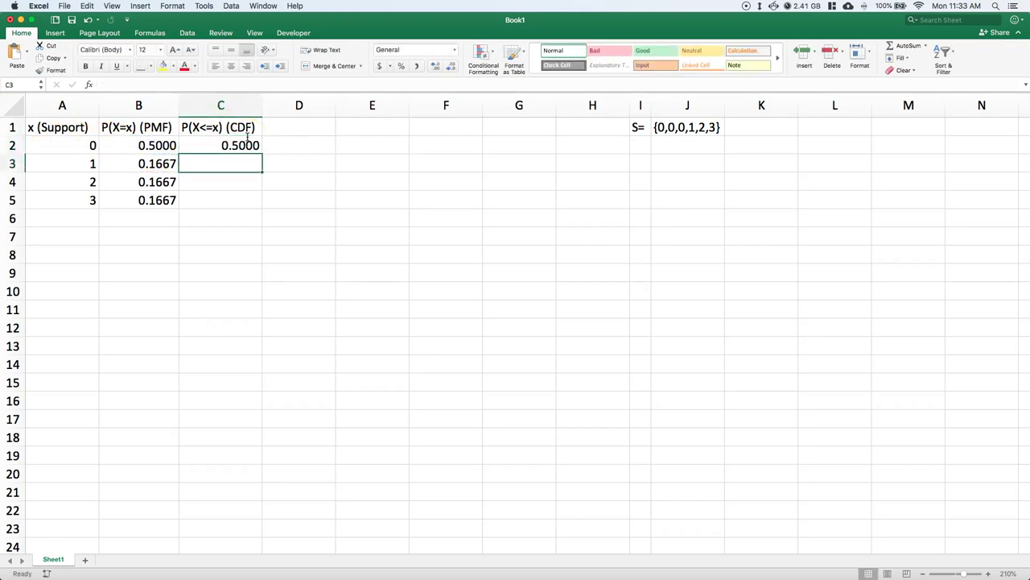
Enter the running-sum formula =B3+C2 in C3 and fill it down to C5
type("=")
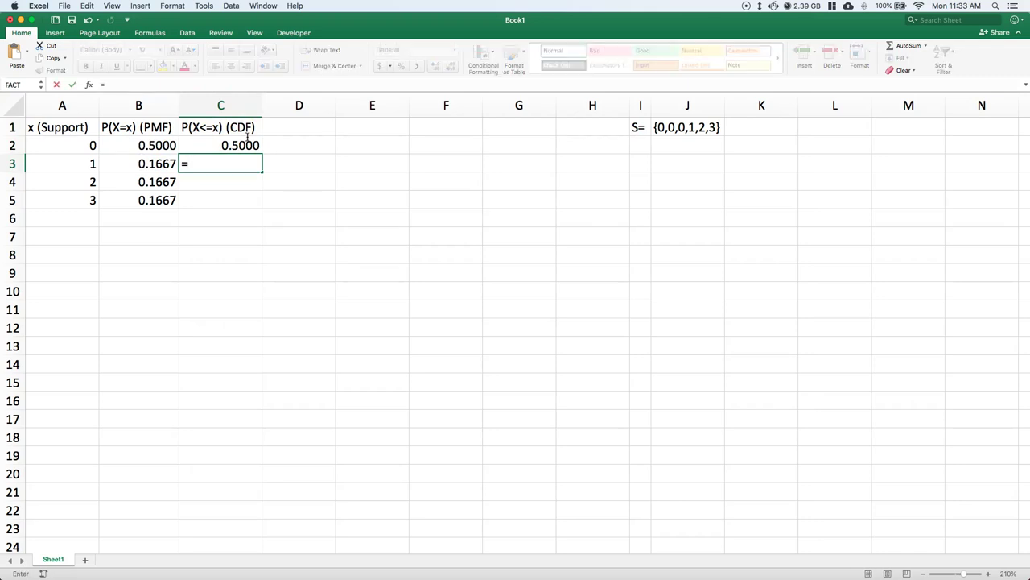
left_click(136, 159)
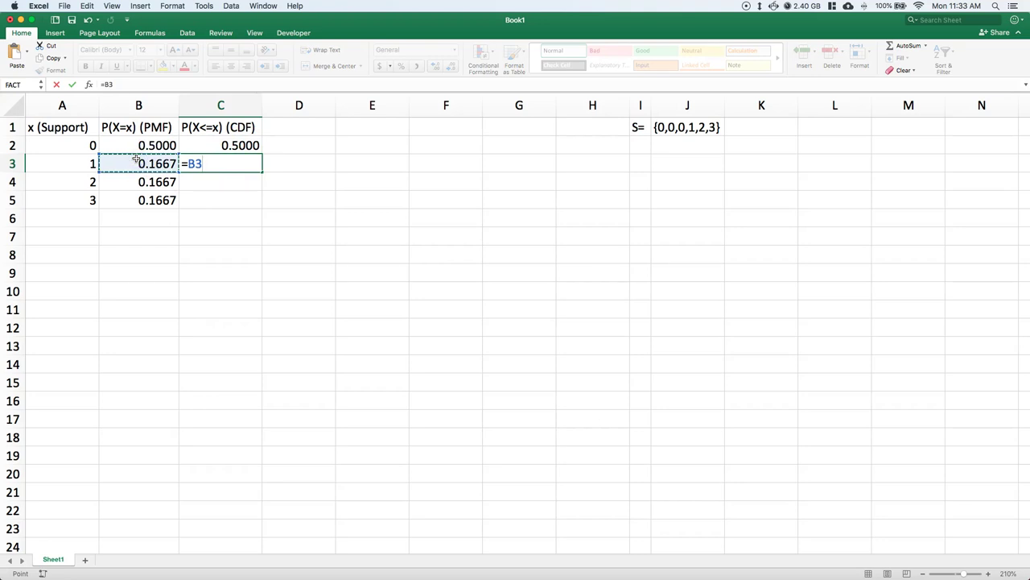
type("+")
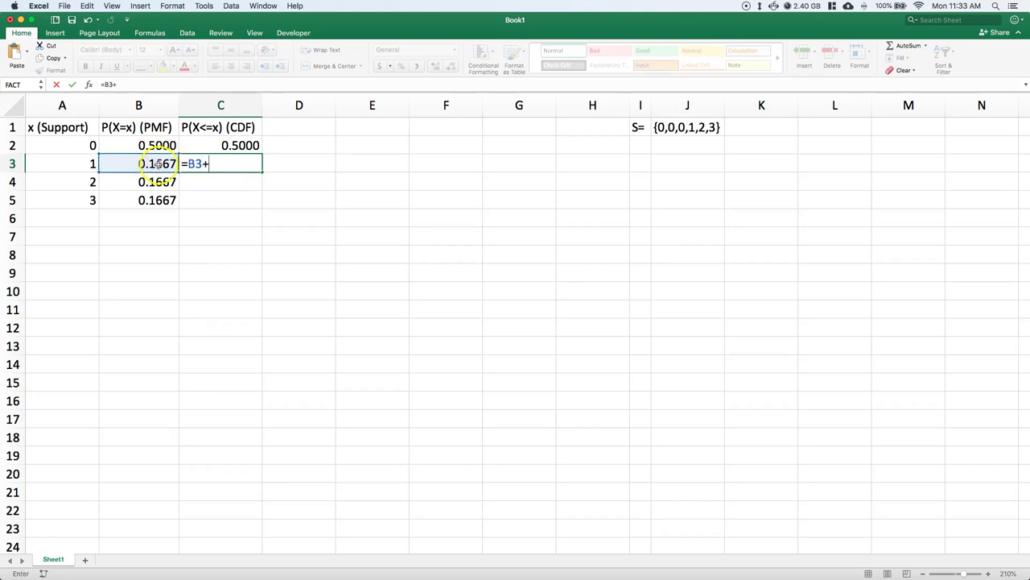
left_click(243, 145)
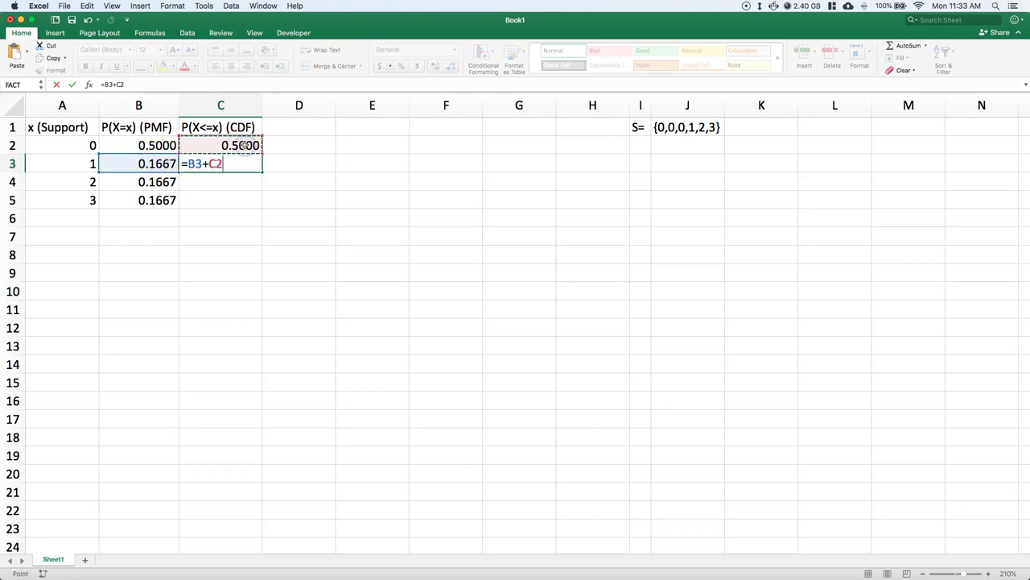
key("Return")
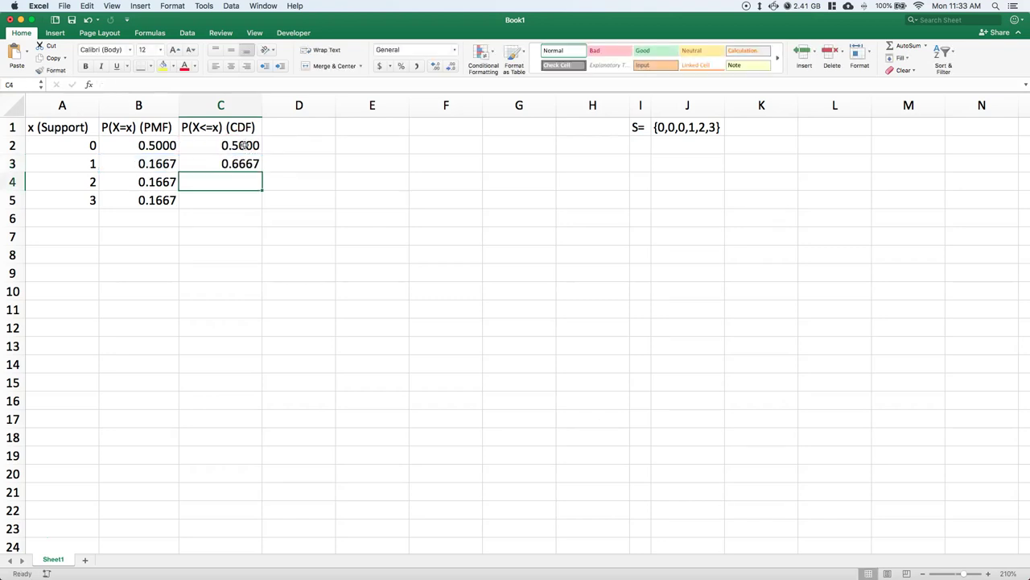
left_click(214, 161)
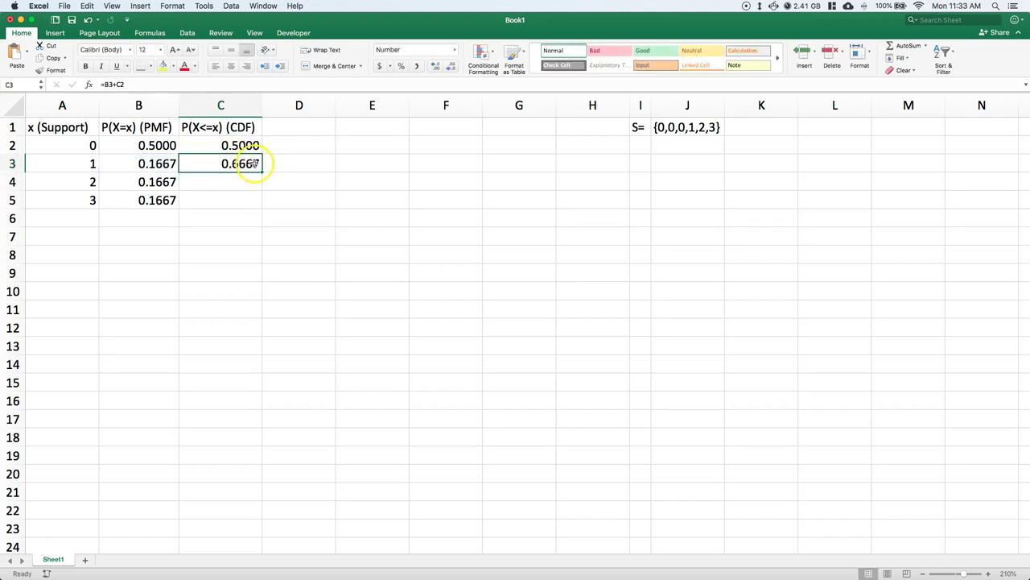
left_click_drag(262, 173, 260, 206)
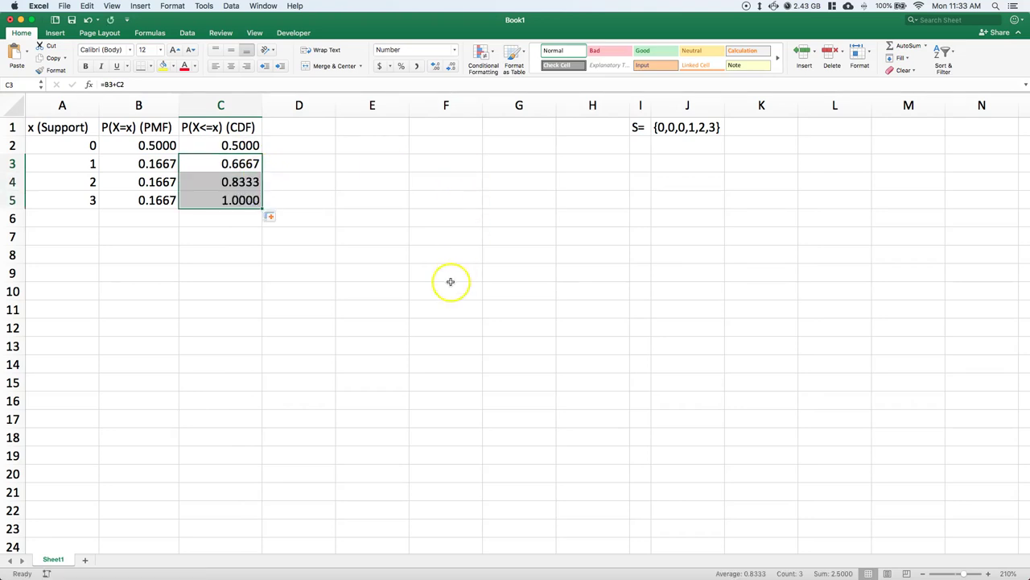
Inspect the filled formula in C5 and the cells it references, leaving it unedited
left_click(247, 200)
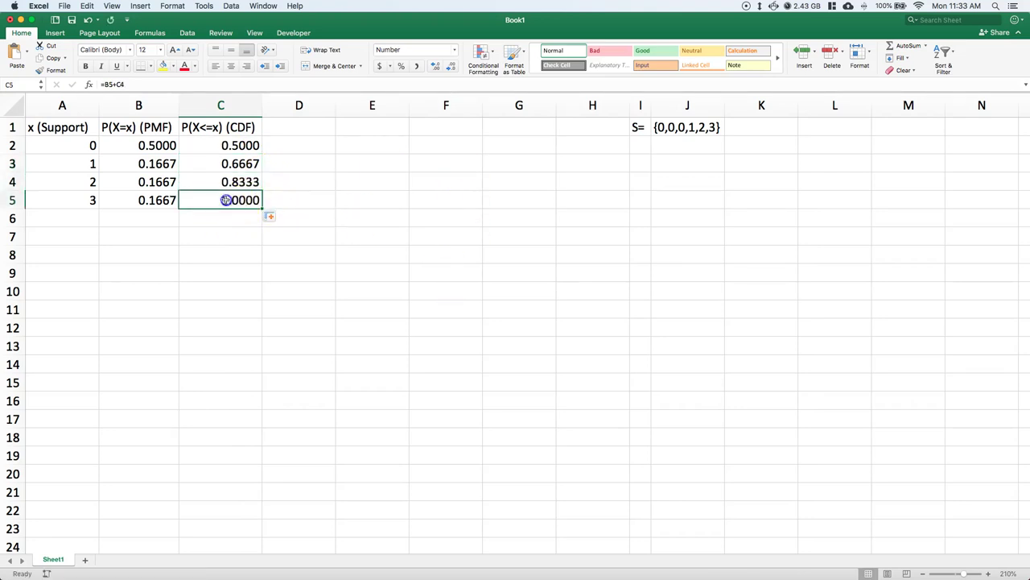
double_click(256, 202)
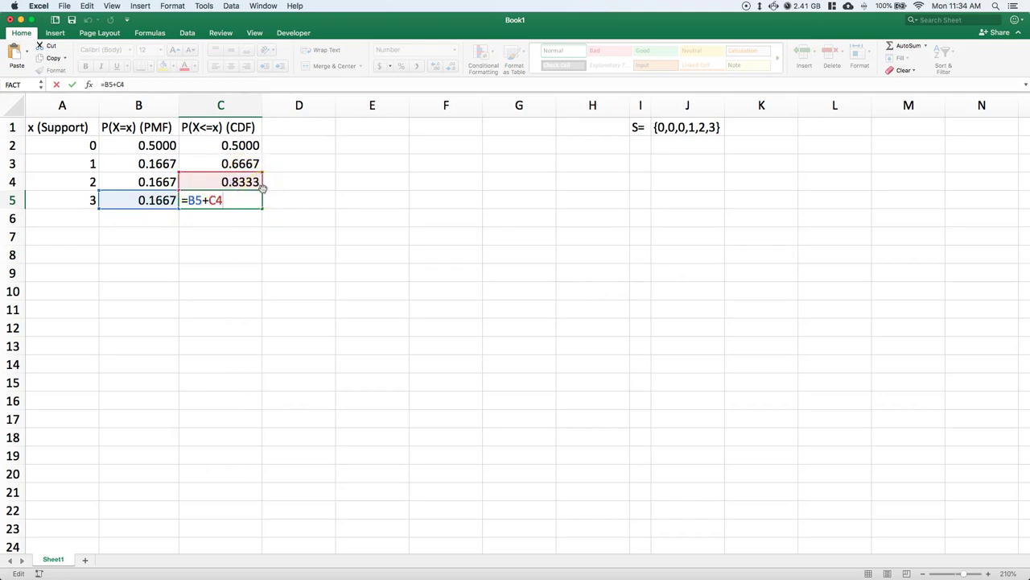
key("Return")
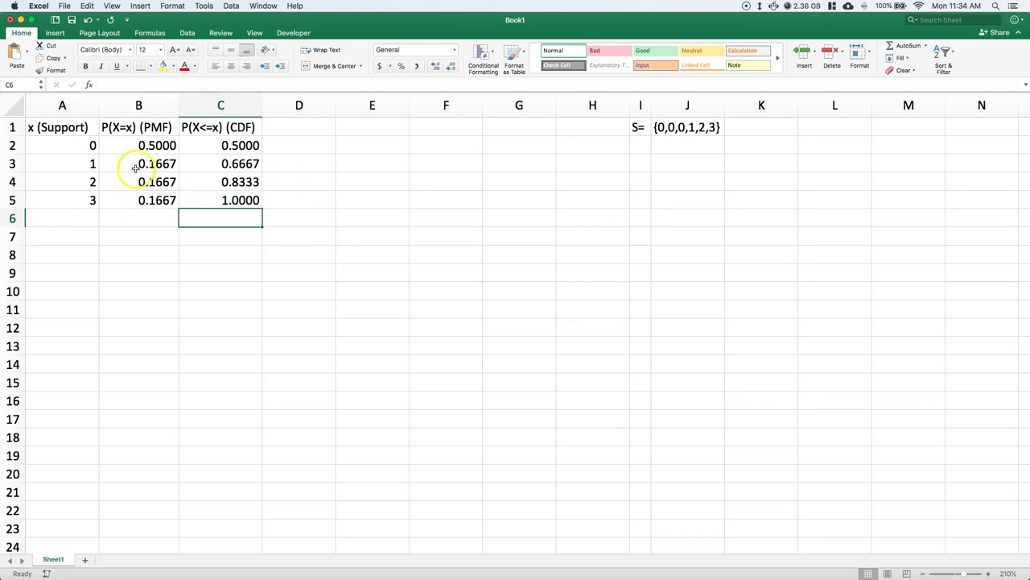
left_click(146, 127)
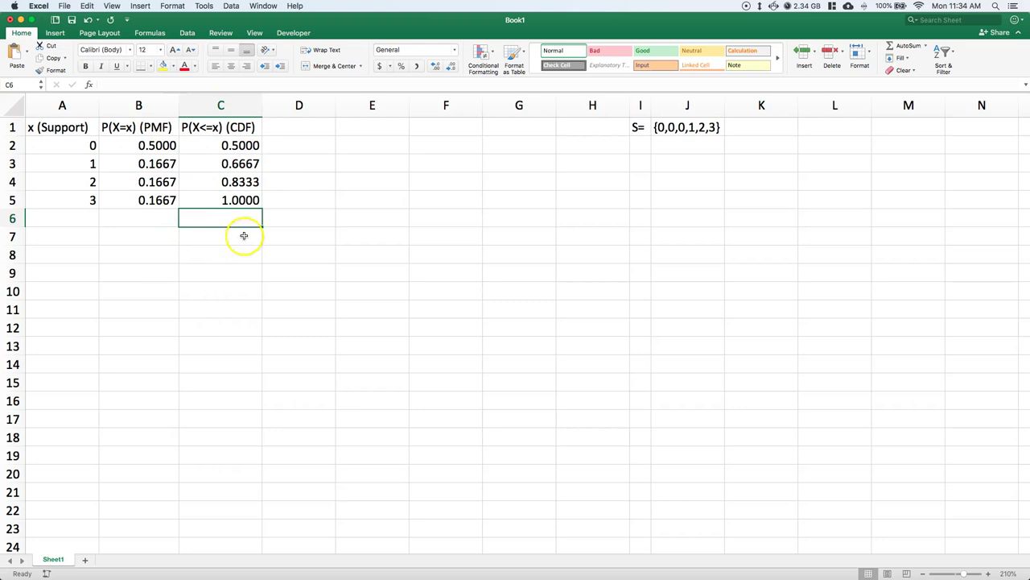
left_click(298, 129)
Enter the expected value label E(X)= in cell B8
left_click(155, 256)
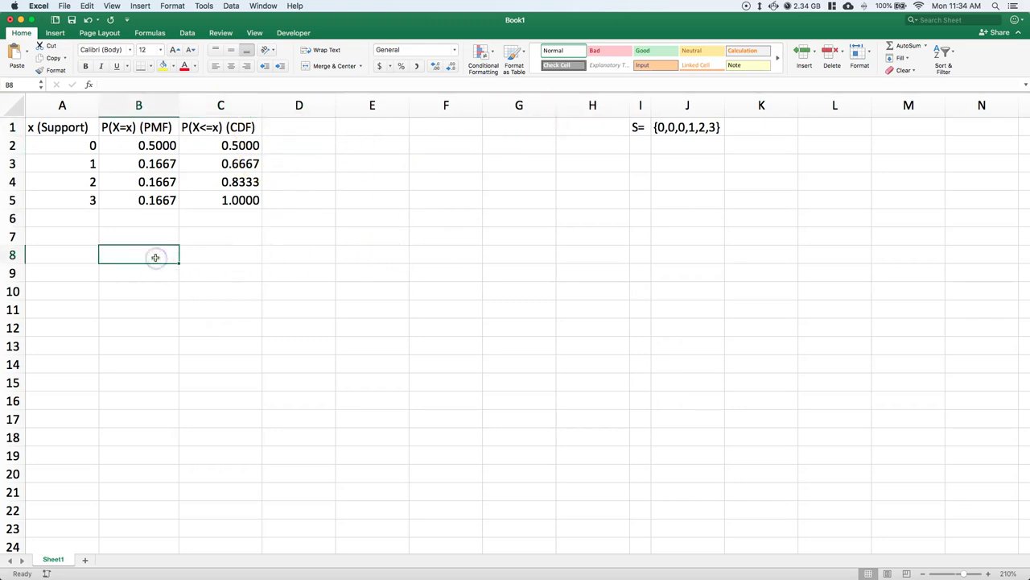
type("E(X)=")
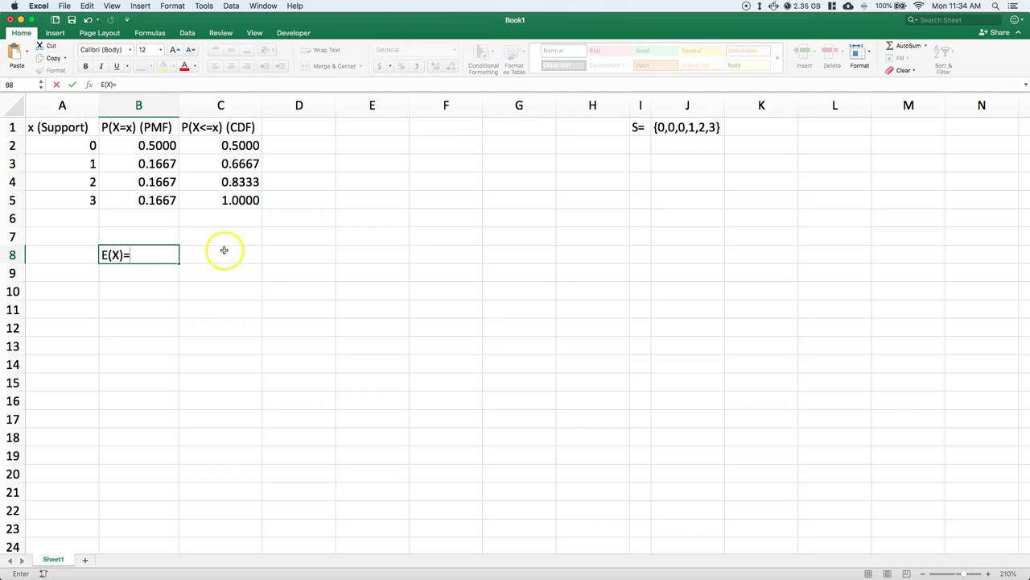
left_click(224, 251)
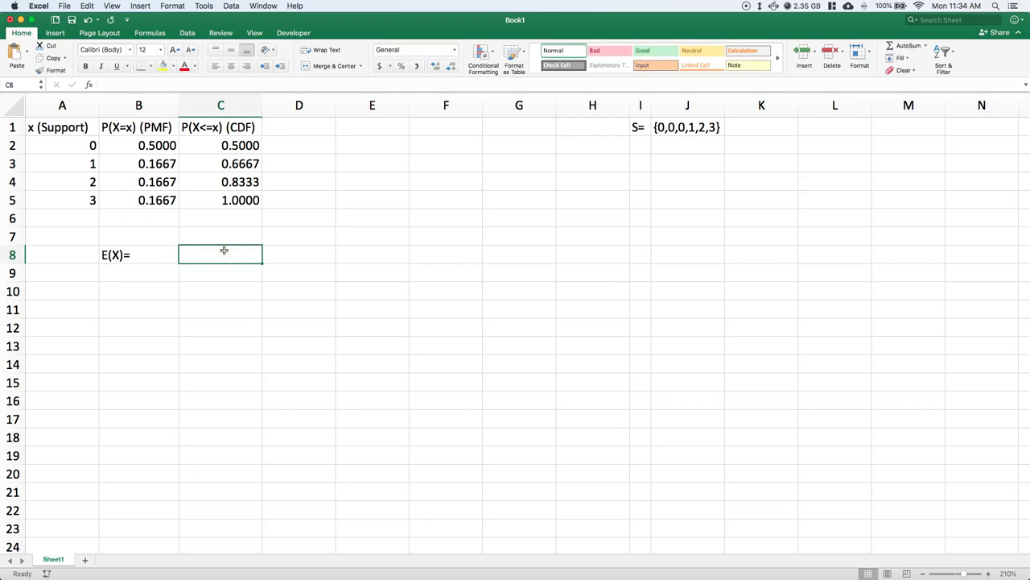
left_click(156, 253)
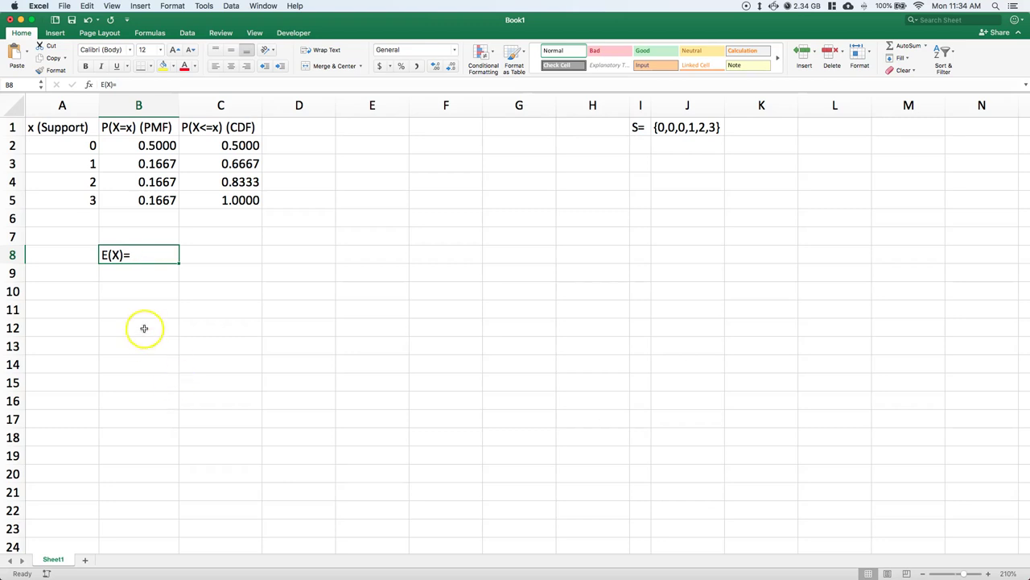
left_click(127, 276)
left_click(134, 258)
Extend the B8 label to E(X)=μ=mean, inserting the sans-serif bold italic small mu from the math symbols
double_click(161, 255)
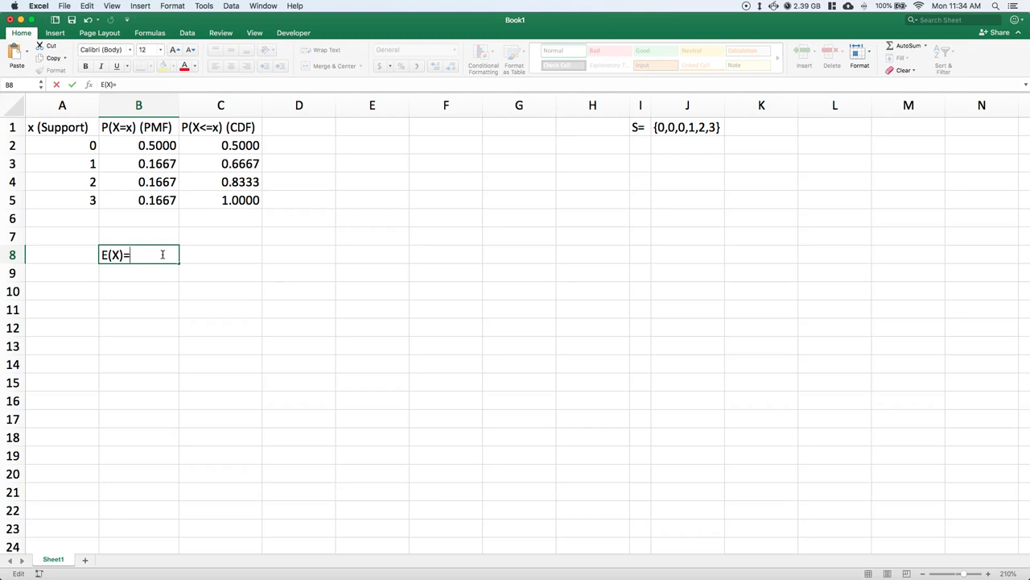
left_click(54, 33)
left_click(795, 56)
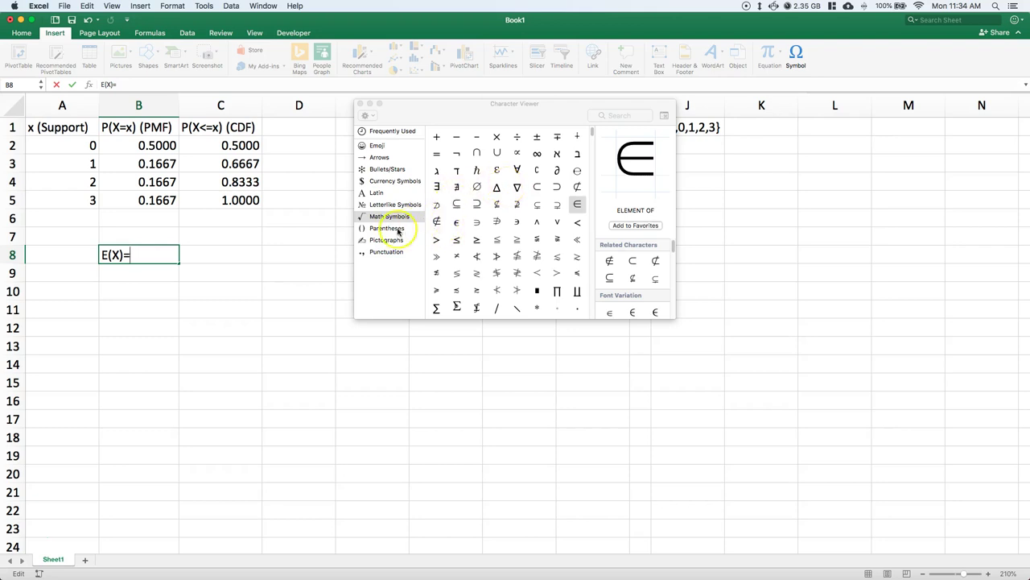
scroll(475, 212, "down", 5)
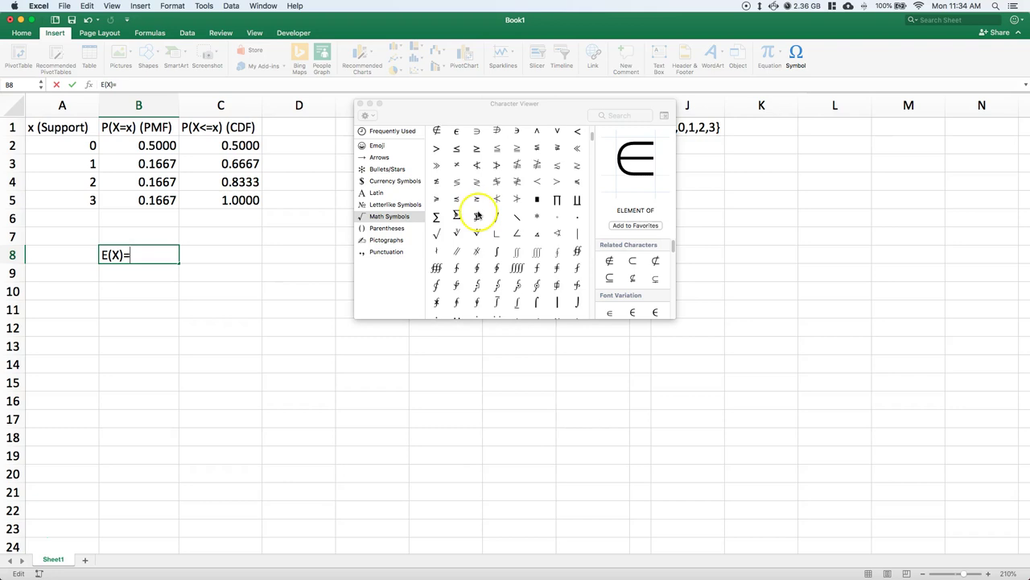
scroll(480, 213, "down", 10)
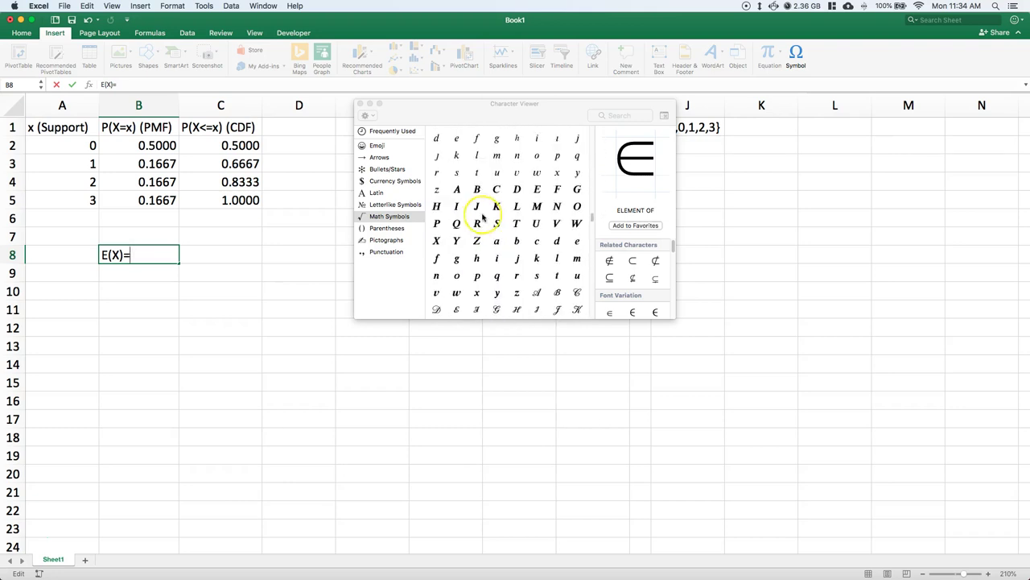
scroll(482, 216, "down", 10)
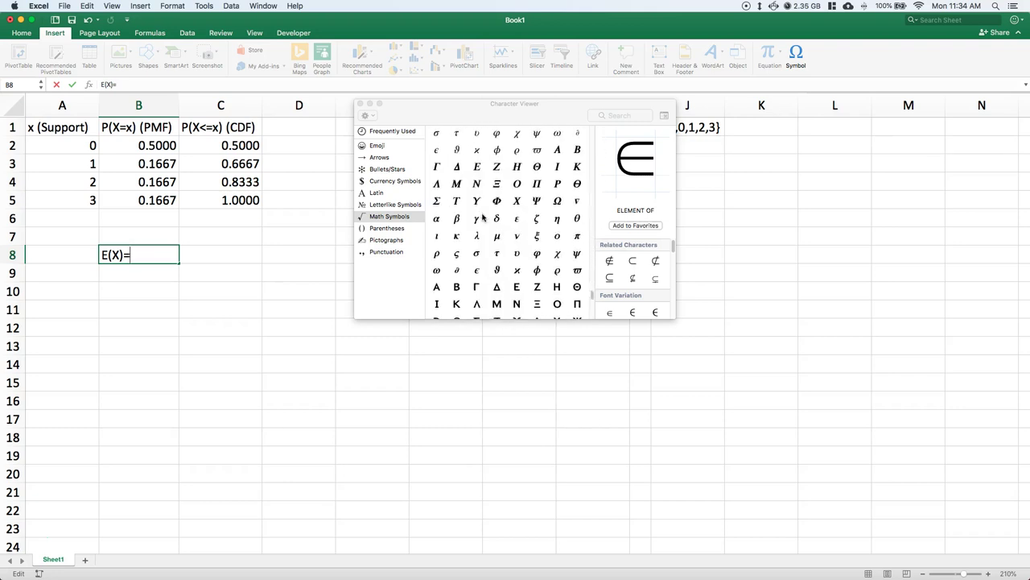
scroll(483, 215, "up", 2)
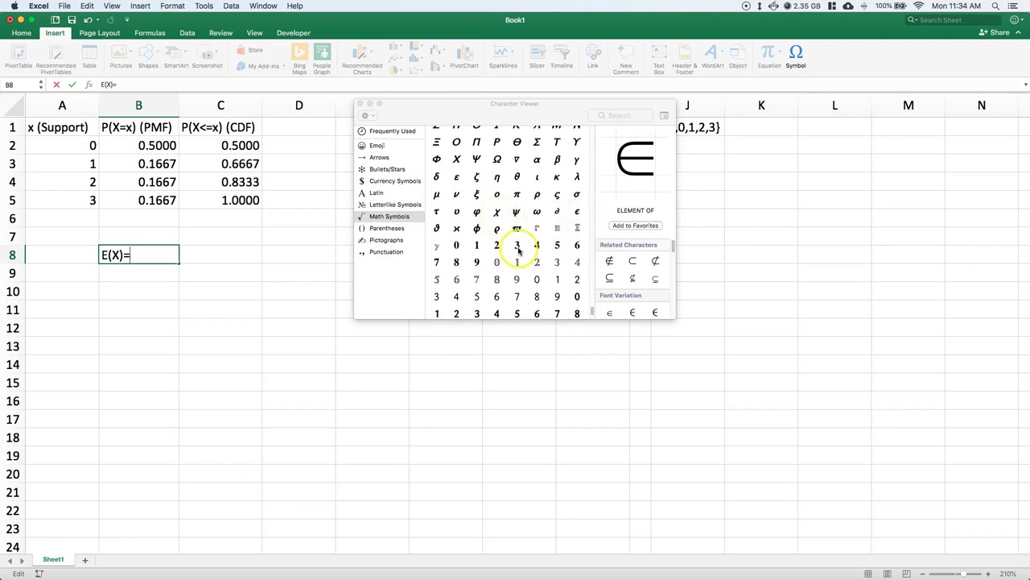
scroll(519, 251, "up", 1)
scroll(519, 251, "up", 1)
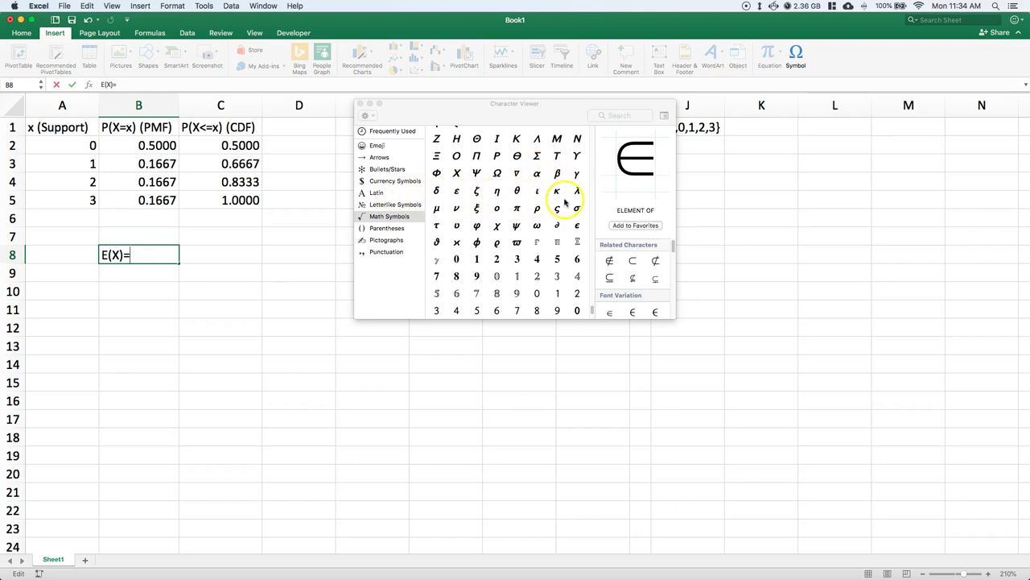
left_click(437, 210)
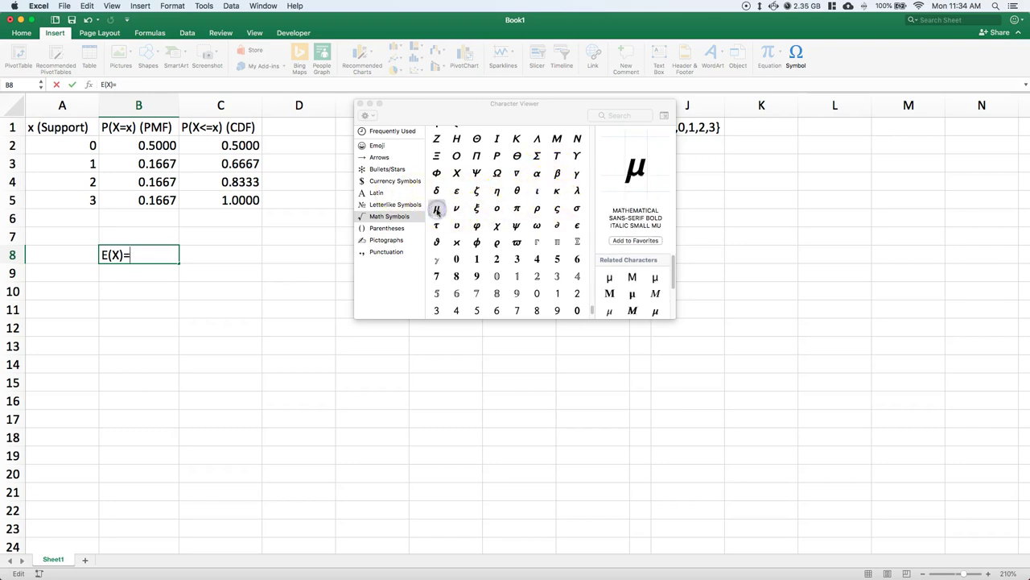
left_click(425, 111)
left_click(361, 105)
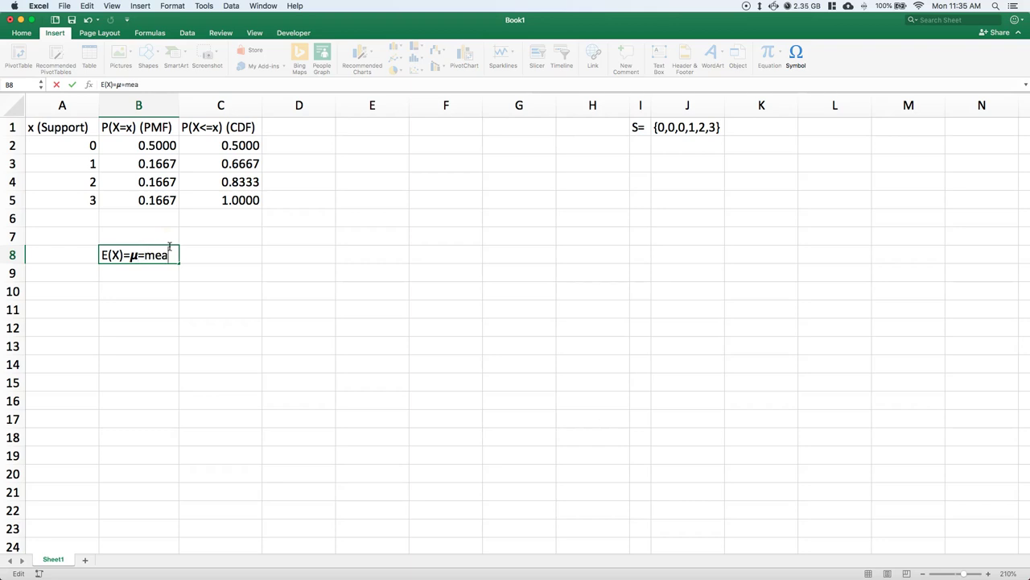
key("Tab")
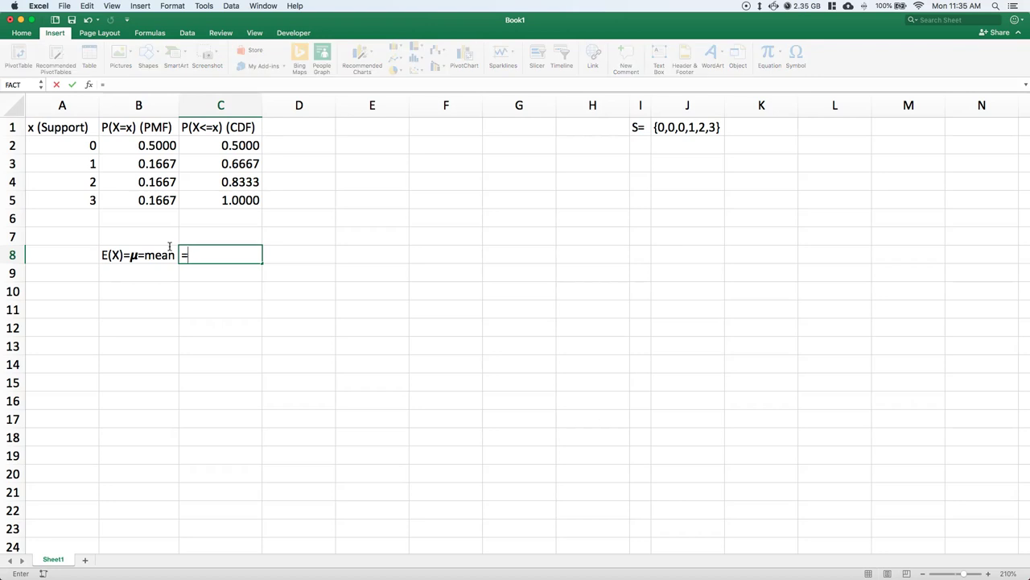
key("Right")
key("Right")
key("Down")
key("Down")
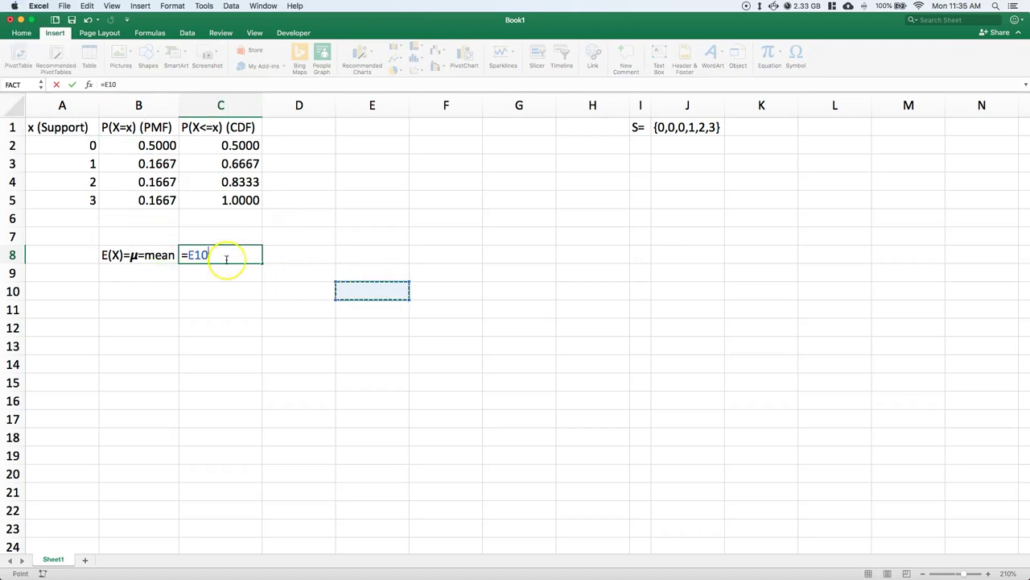
key("BackSpace")
key("BackSpace")
key("BackSpace")
key("Escape")
left_click(283, 322)
left_click(212, 256)
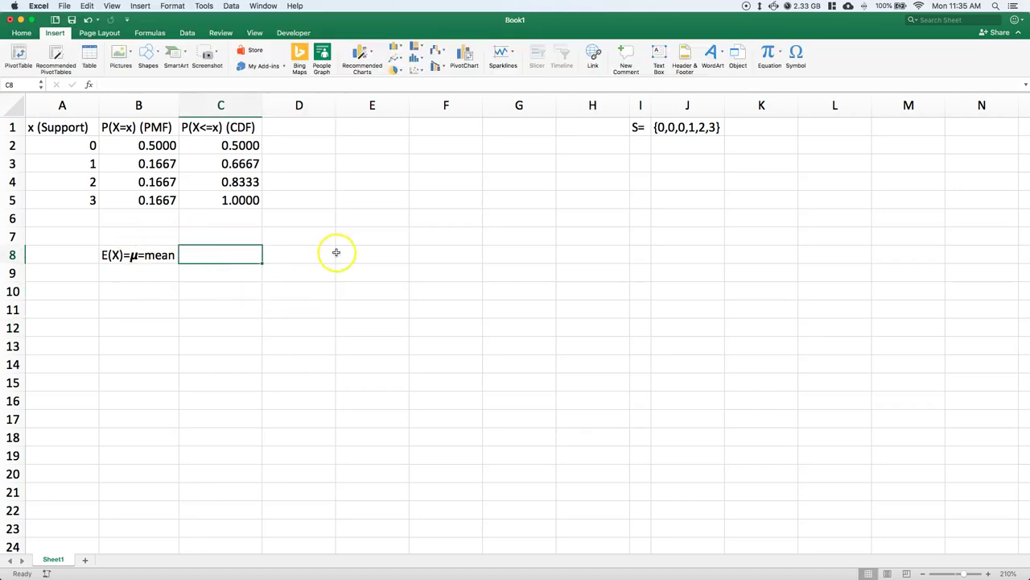
Enter the text =Σx*P(X=x) in C8, inserting the mathematical italic capital sigma from the math symbols
left_click(138, 268)
double_click(209, 255)
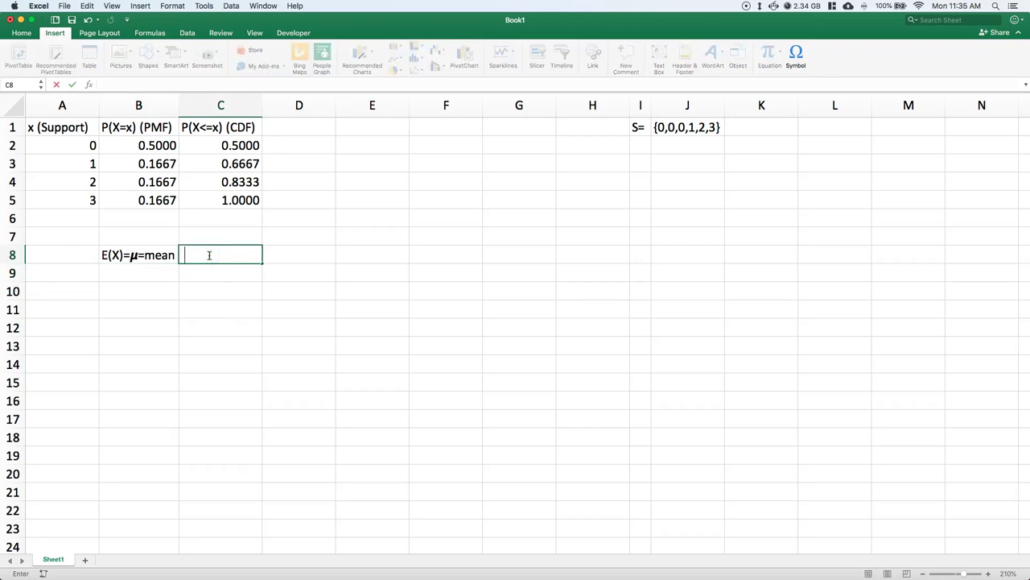
left_click(795, 57)
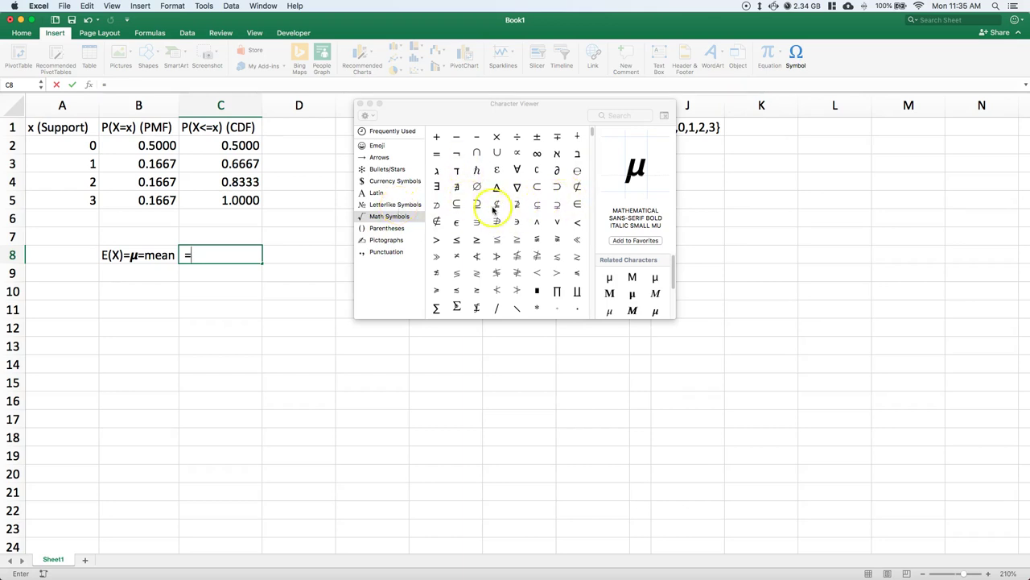
scroll(473, 207, "down", 10)
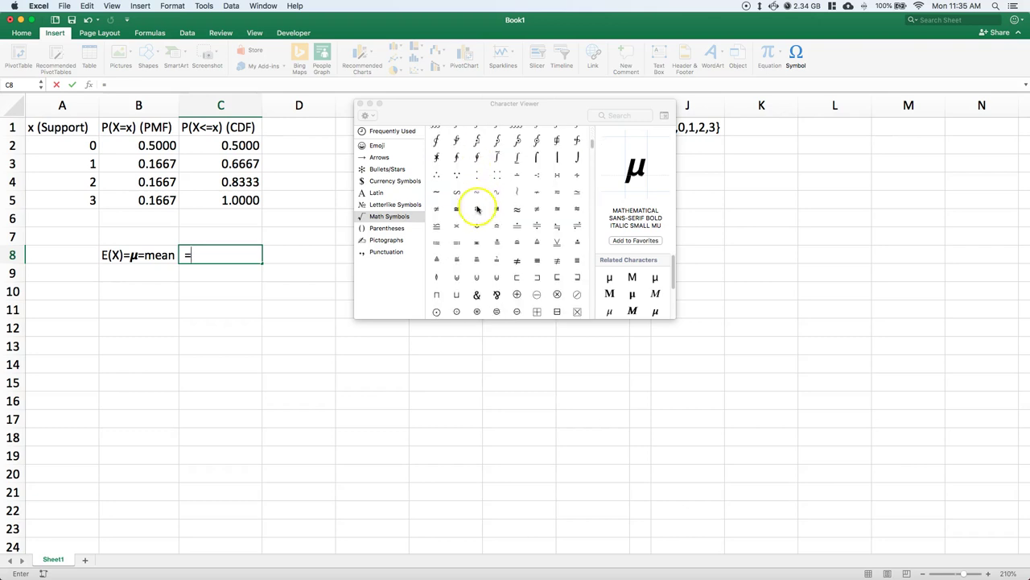
scroll(477, 208, "down", 15)
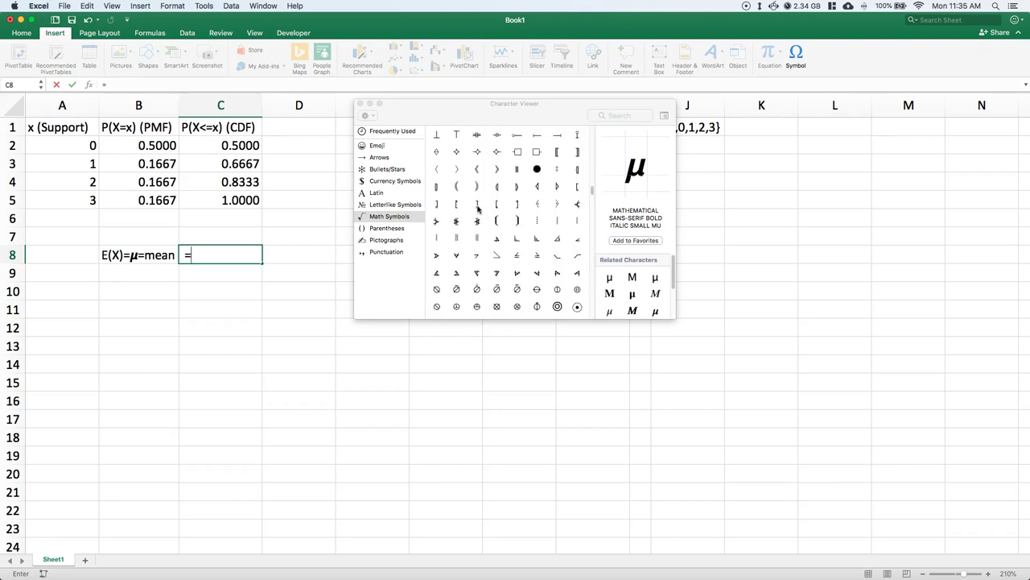
scroll(477, 208, "down", 15)
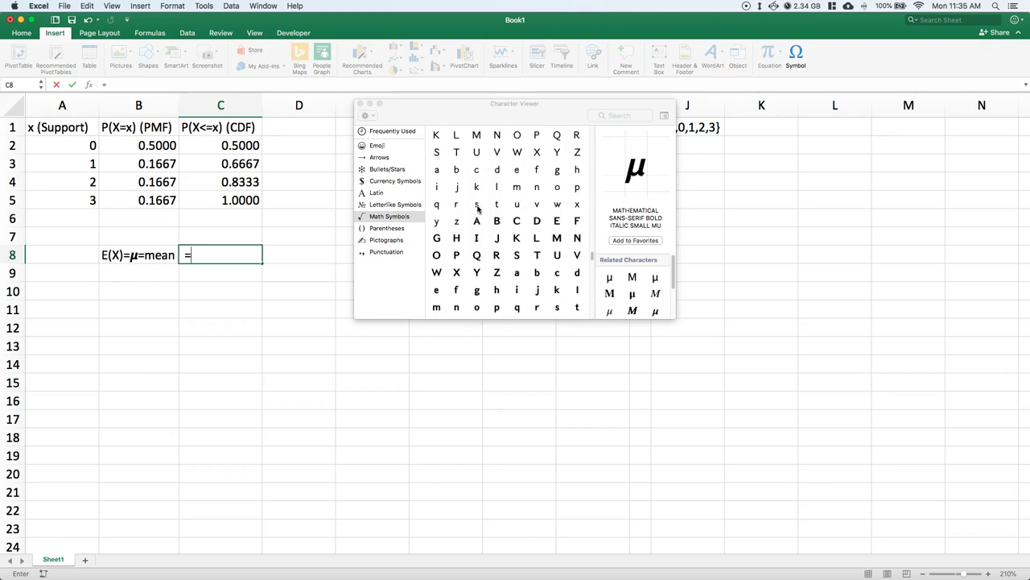
scroll(478, 208, "down", 12)
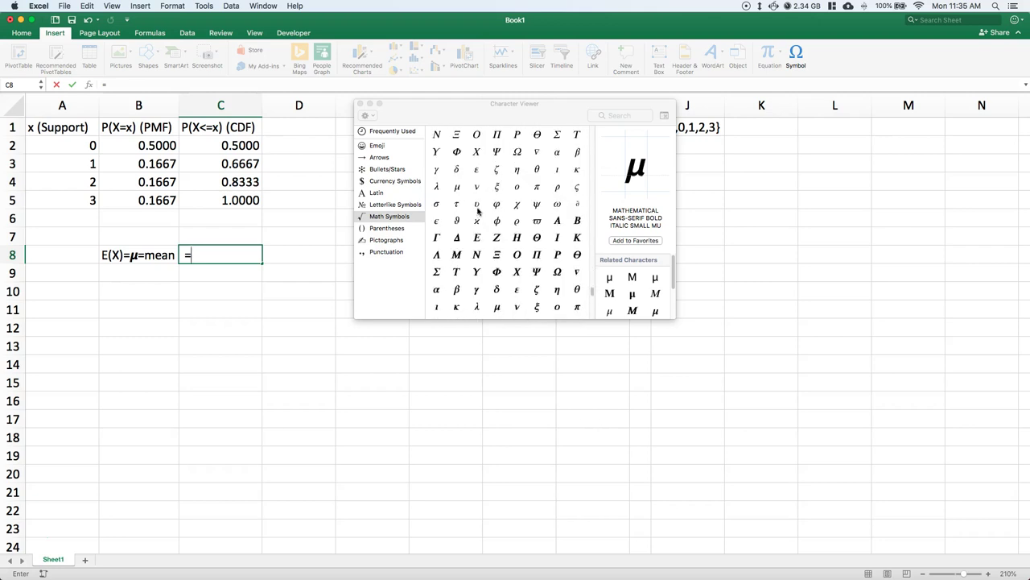
scroll(477, 209, "up", 2)
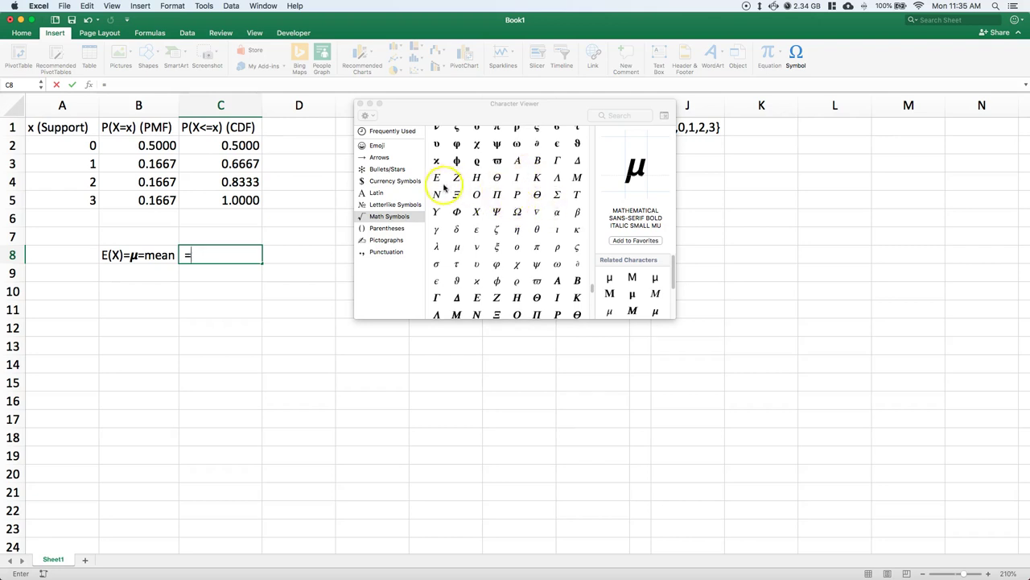
left_click(556, 196)
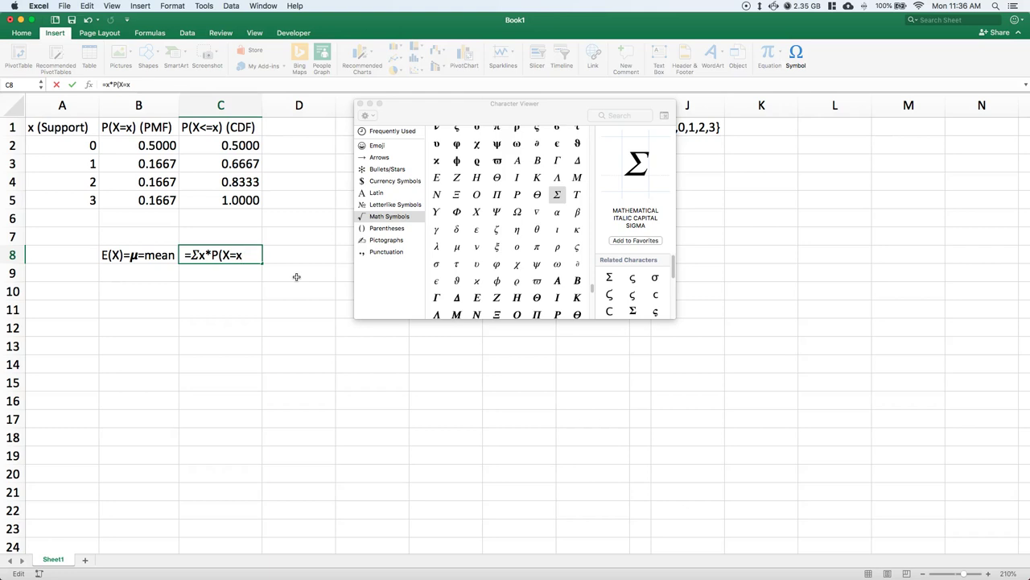
left_click(359, 105)
left_click(340, 269)
Copy the x*P(X=x) part of the C8 text into D1 as a column header
double_click(199, 256)
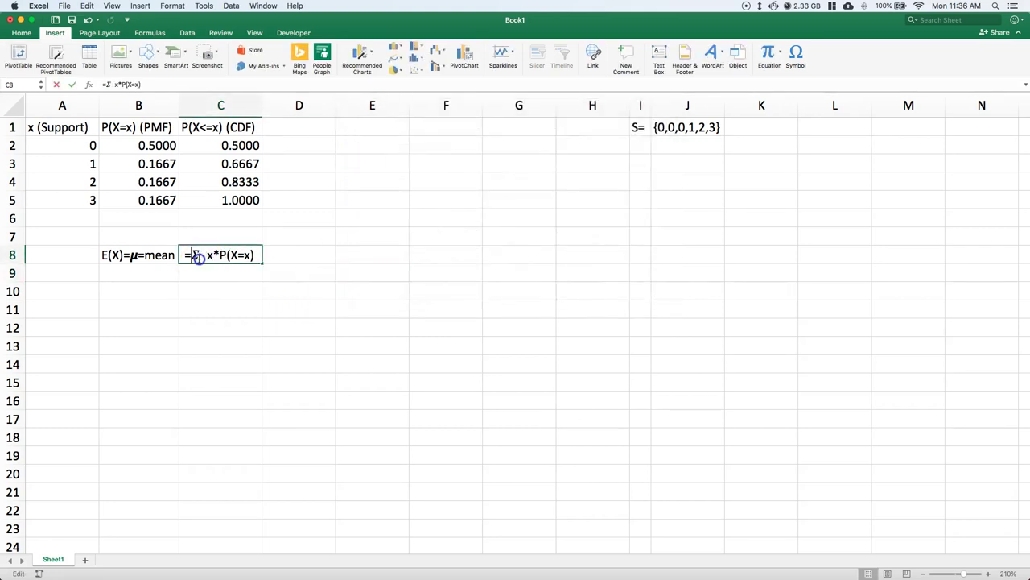
left_click_drag(206, 255, 259, 255)
key("cmd+c")
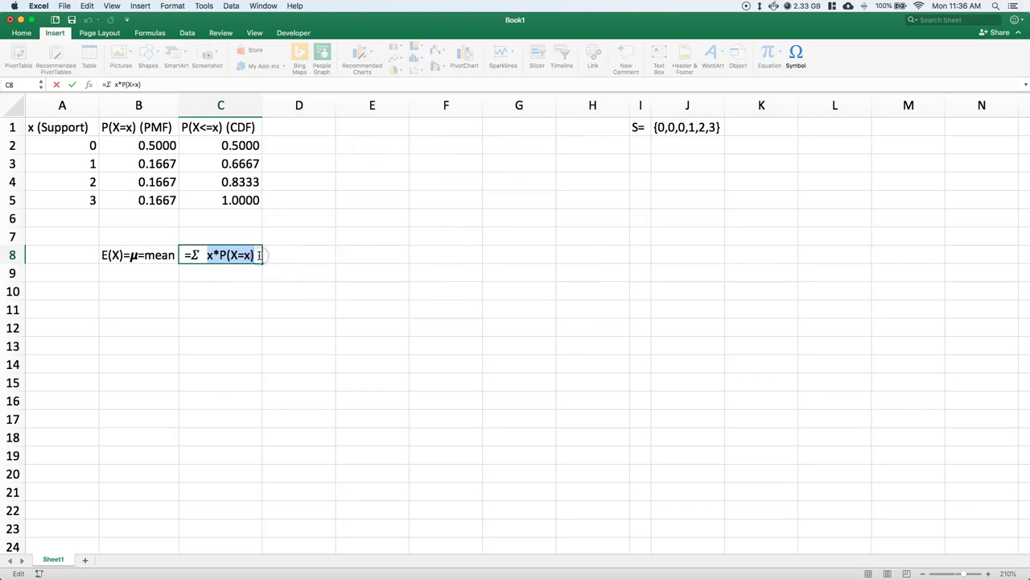
left_click(296, 127)
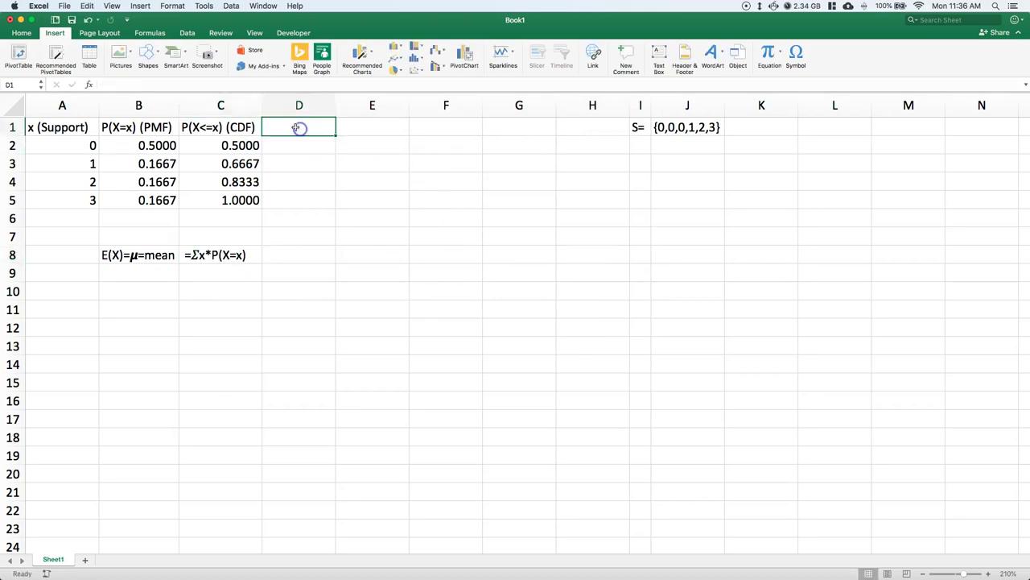
key("cmd+v")
left_click(354, 199)
Enter the product formula =A2*B2 in D2 and fill it down to D5
left_click(284, 146)
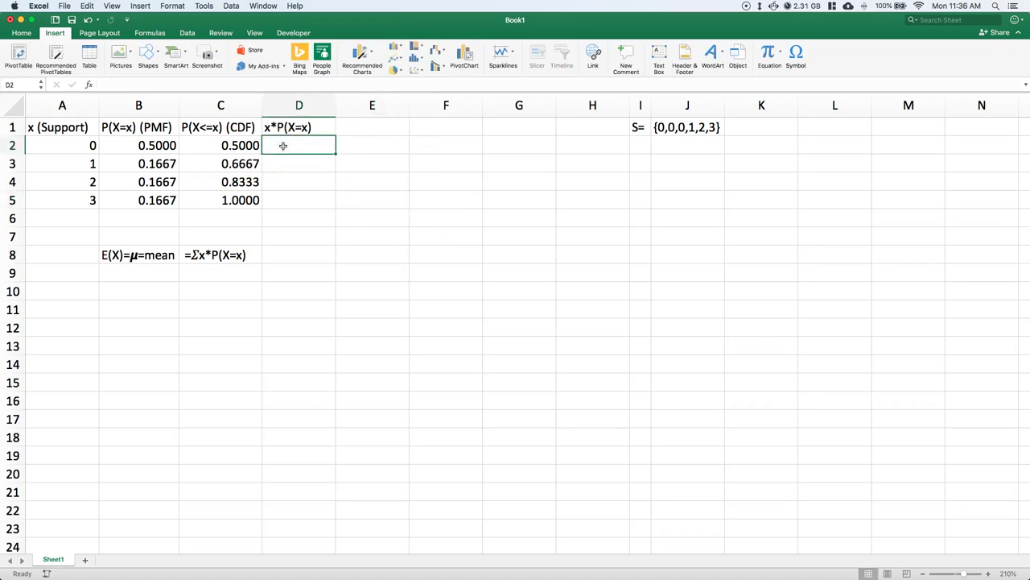
type("=")
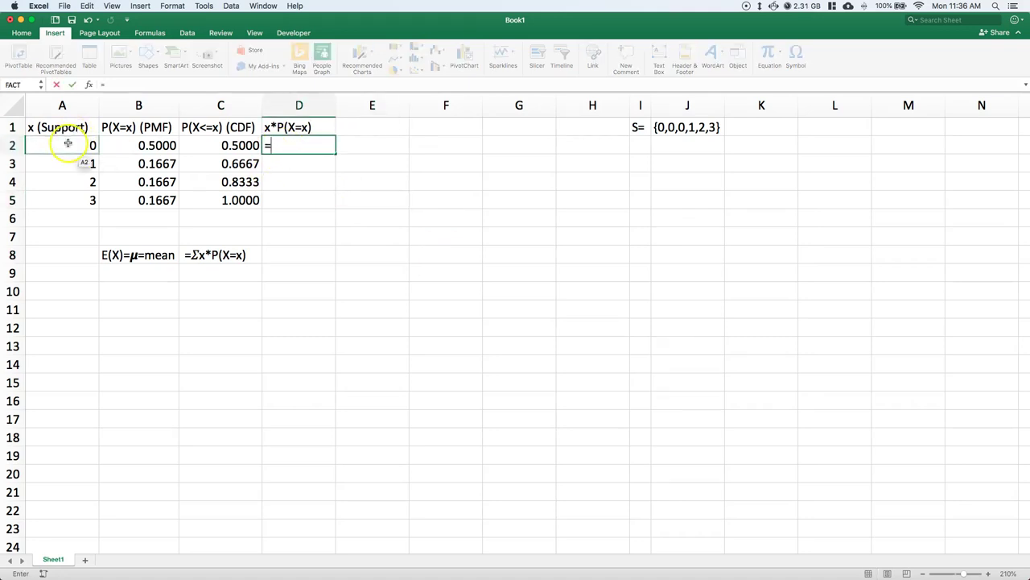
left_click(68, 143)
type("*")
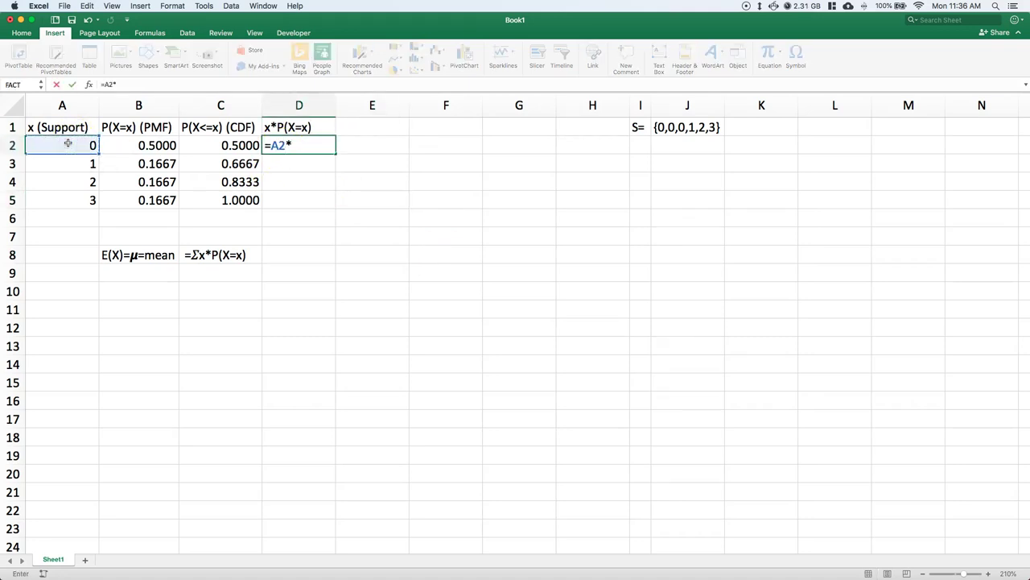
left_click(119, 144)
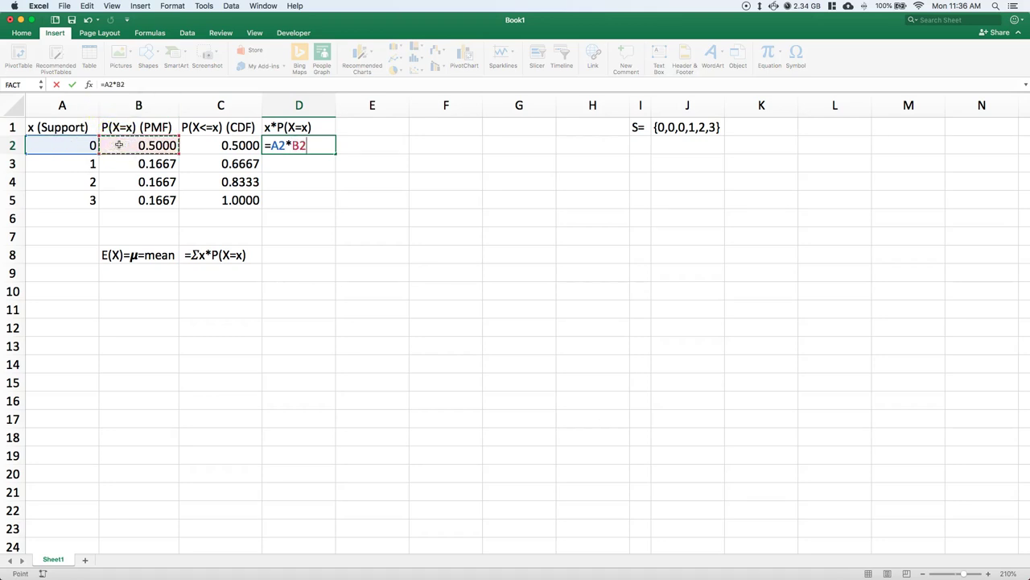
key("Return")
left_click(318, 146)
left_click_drag(335, 154, 328, 202)
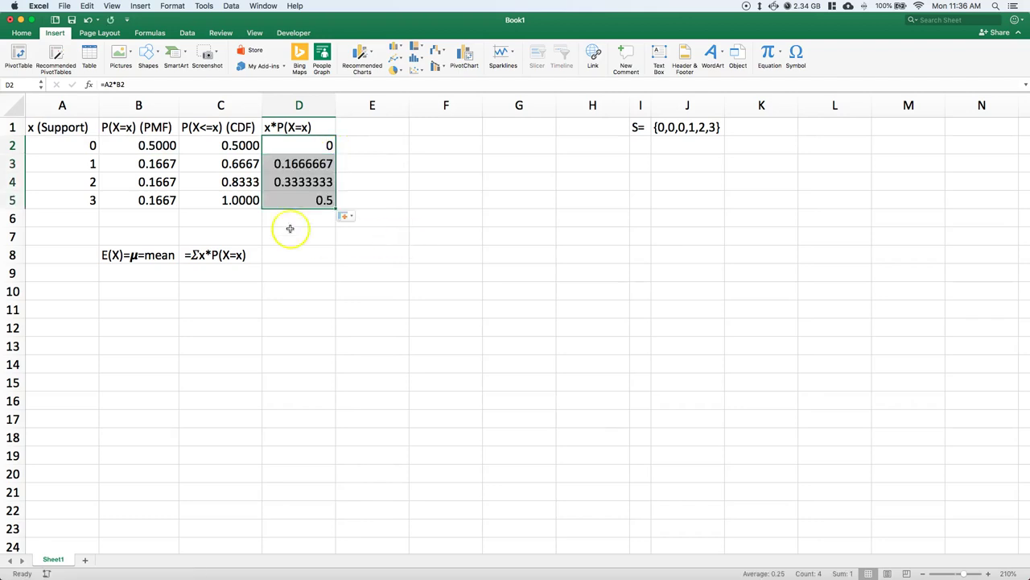
Inspect the filled formula in D4 and the cells it references, leaving it unedited
left_click(307, 183)
double_click(302, 180)
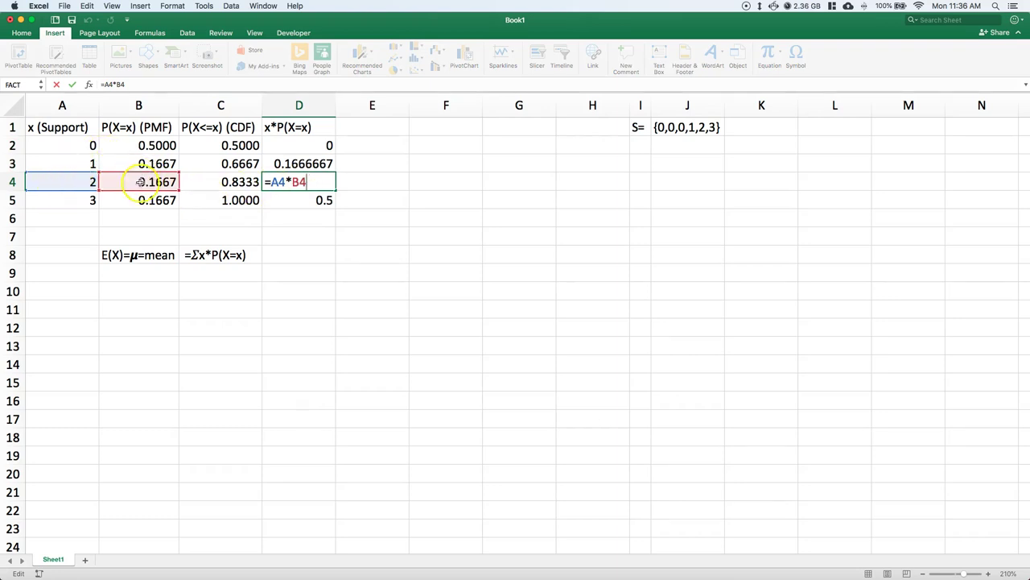
key("Return")
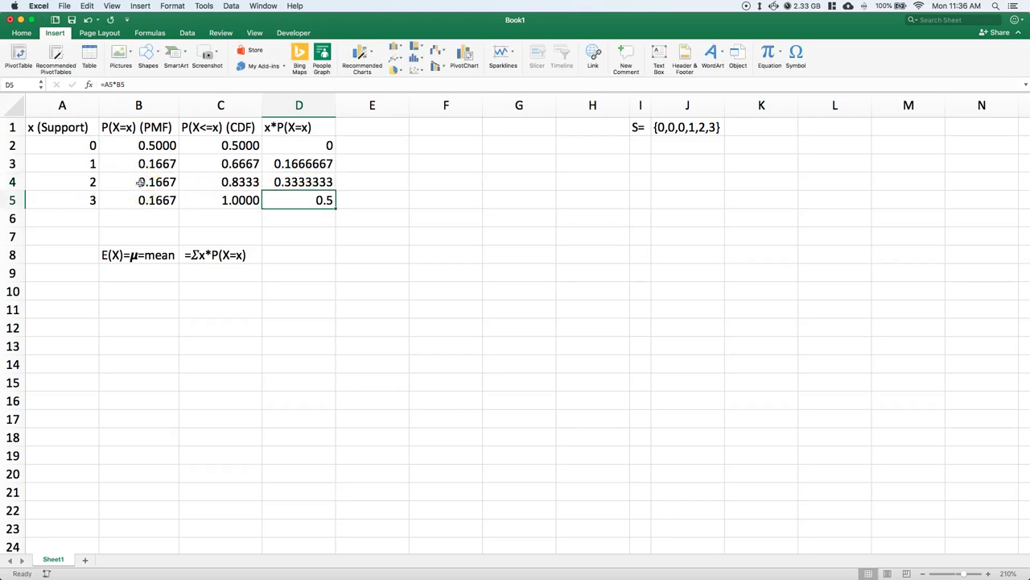
Calculate the expected value in D8 by summing the range D2:D5
left_click(284, 257)
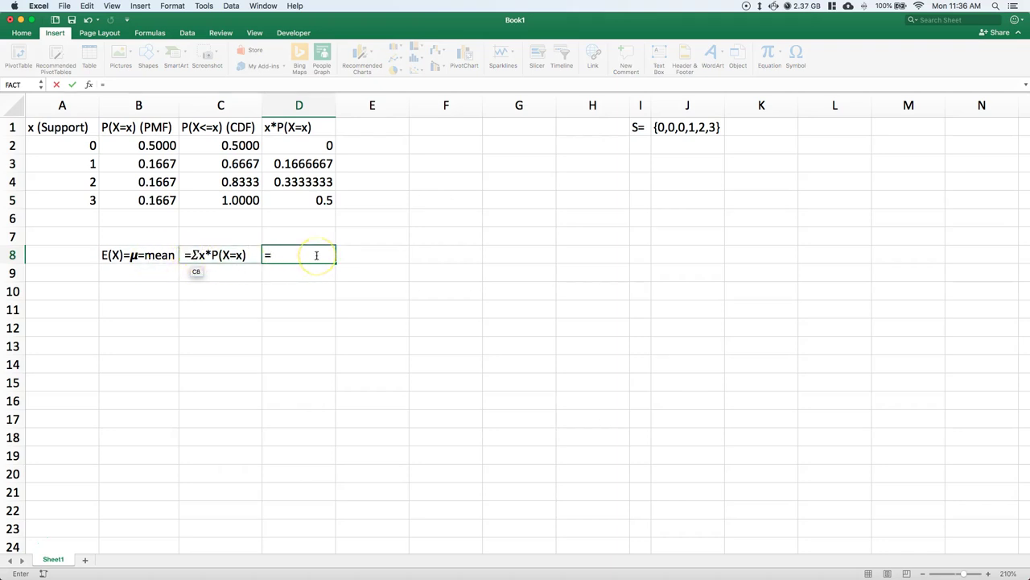
type("=sum(")
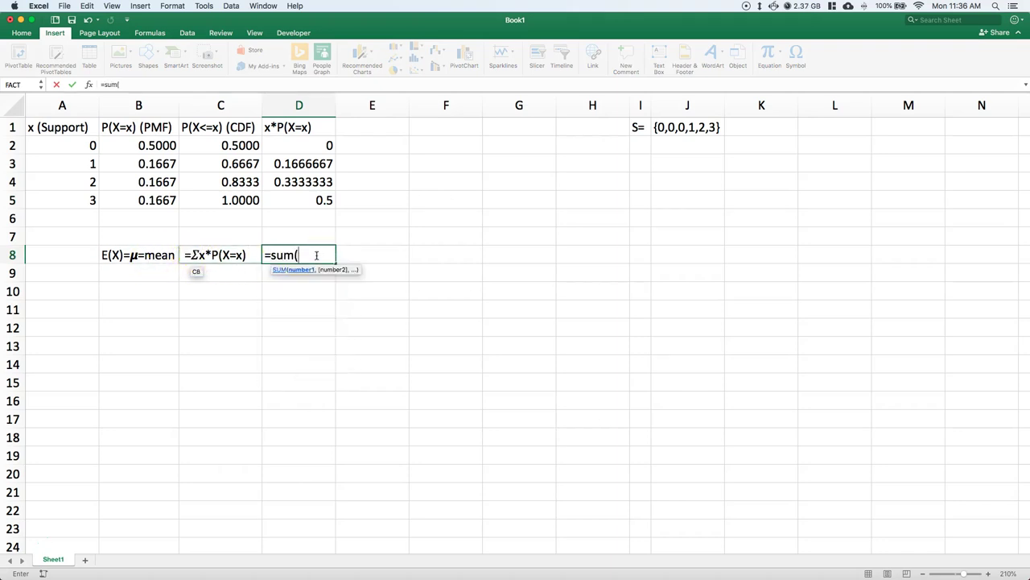
left_click_drag(317, 141, 315, 200)
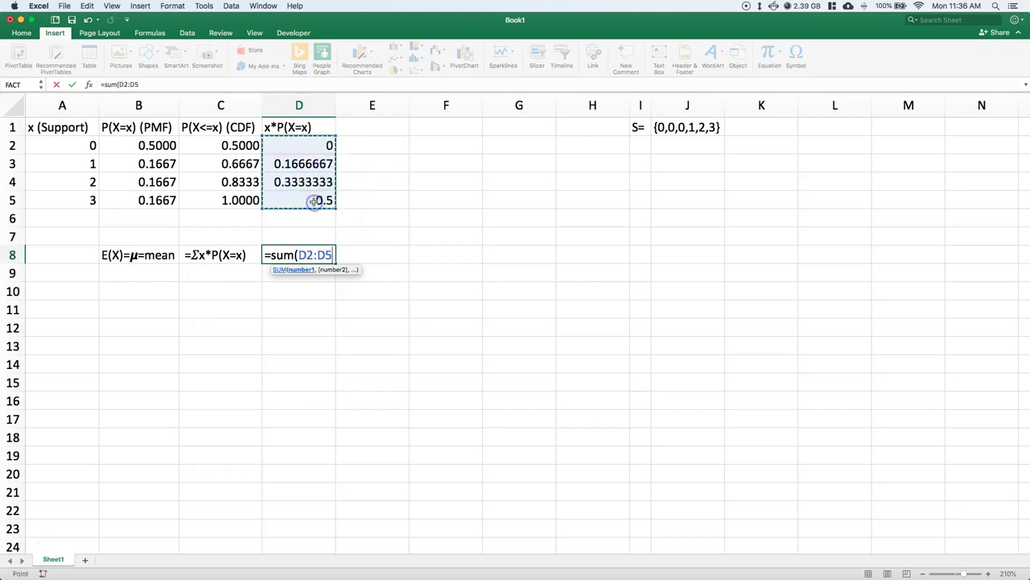
key("Return")
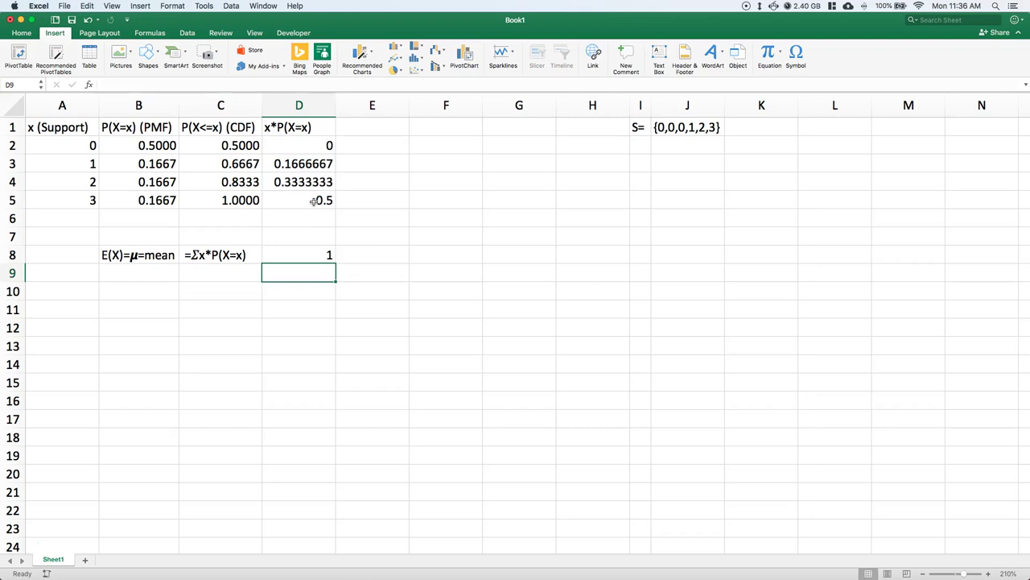
Enter the variance label Var(X)=σ^2 in B9, inserting the mathematical italic small sigma from the math symbols
left_click(365, 127)
left_click(123, 275)
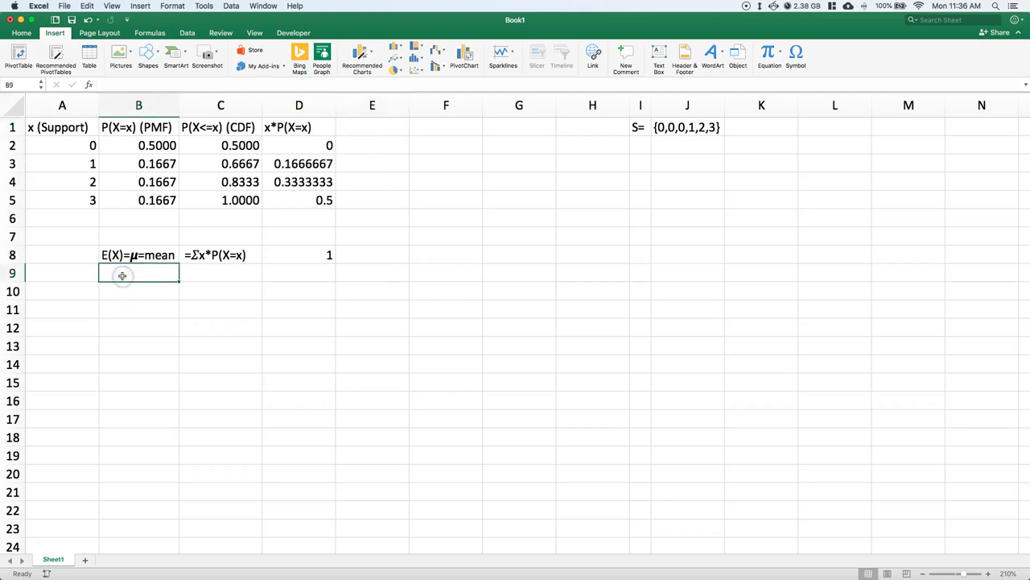
type("Var(X)=")
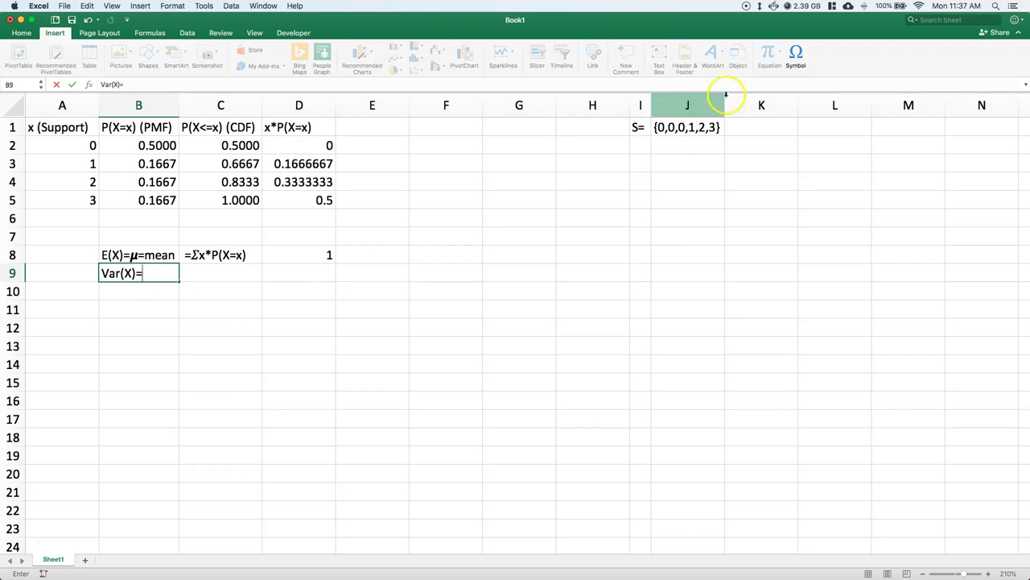
left_click(800, 50)
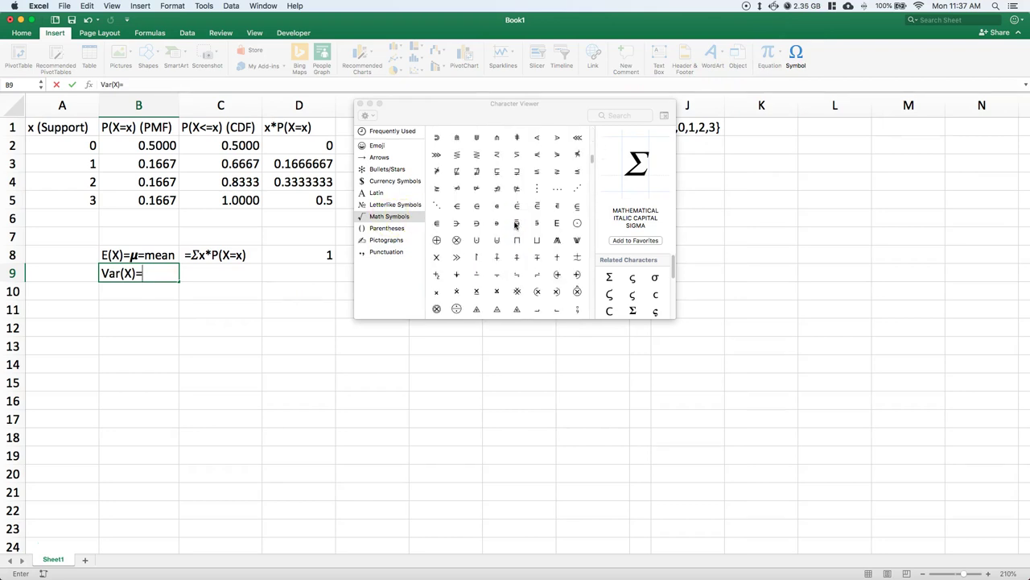
scroll(517, 227, "down", 5)
scroll(517, 229, "down", 6)
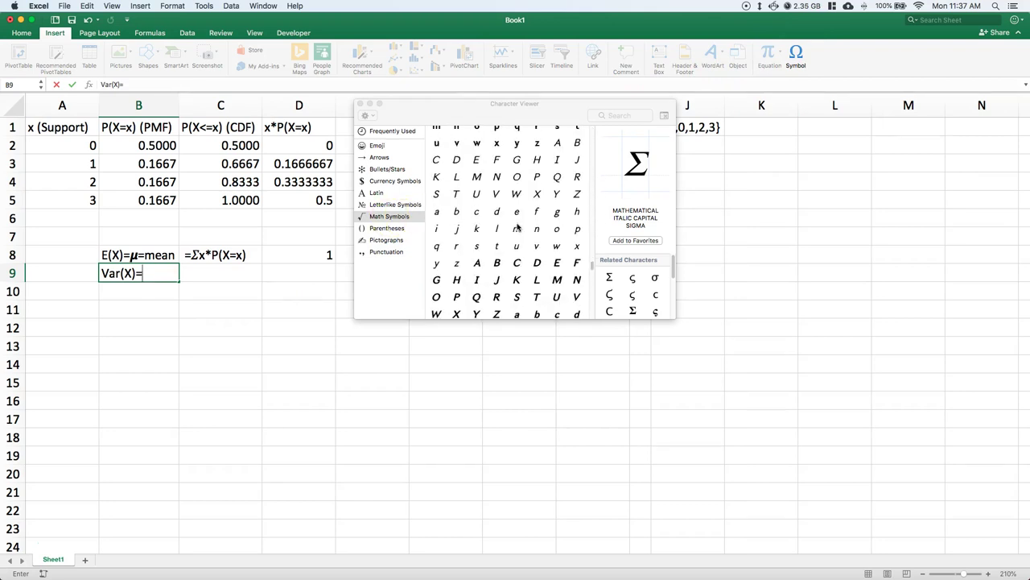
scroll(517, 227, "up", 2)
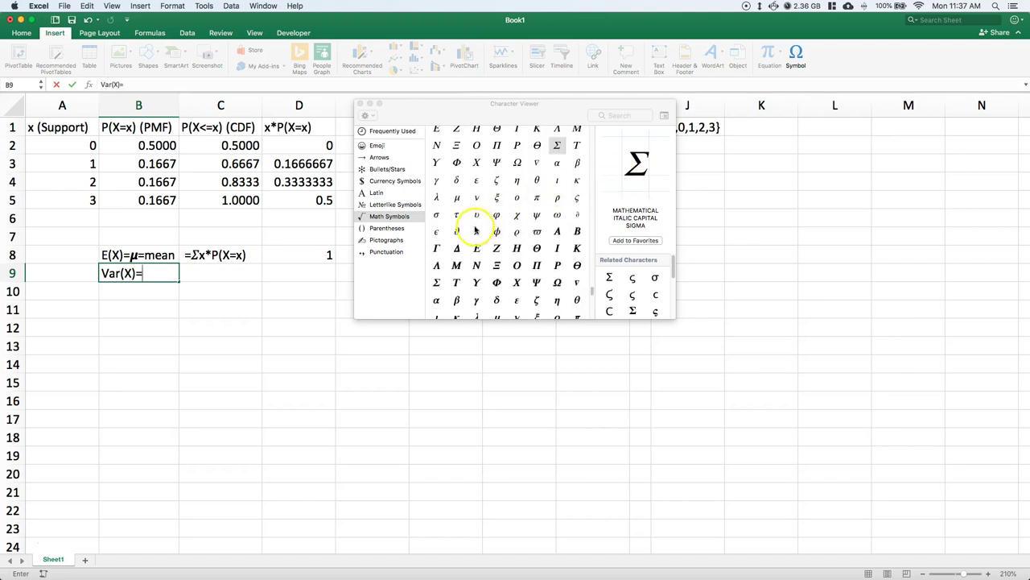
left_click(435, 215)
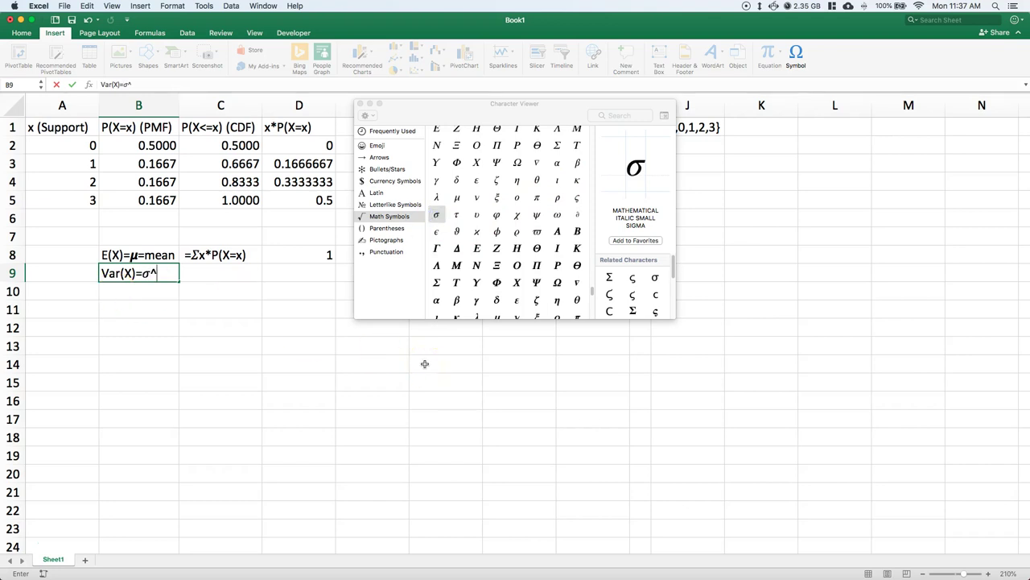
left_click(197, 271)
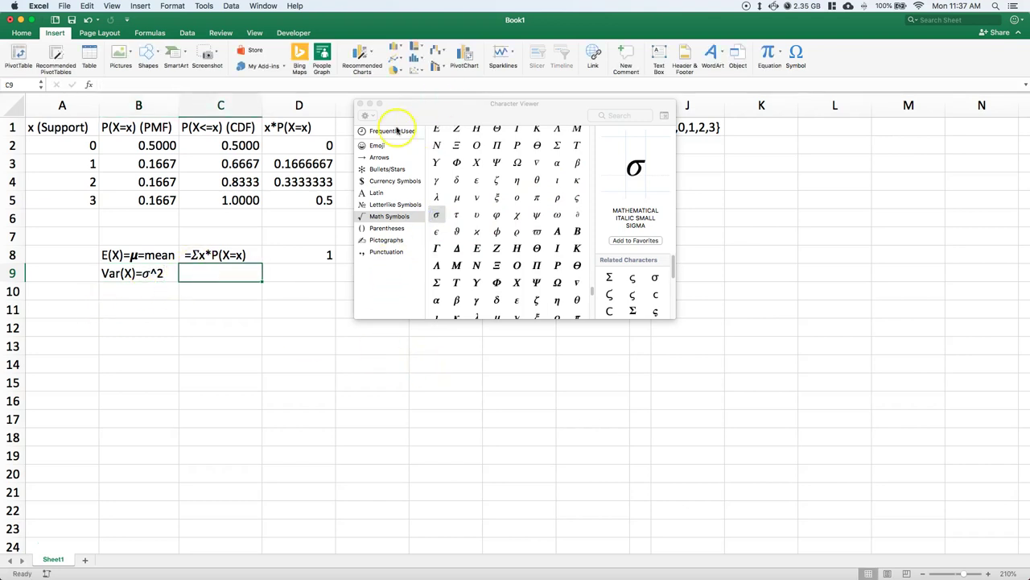
left_click(363, 104)
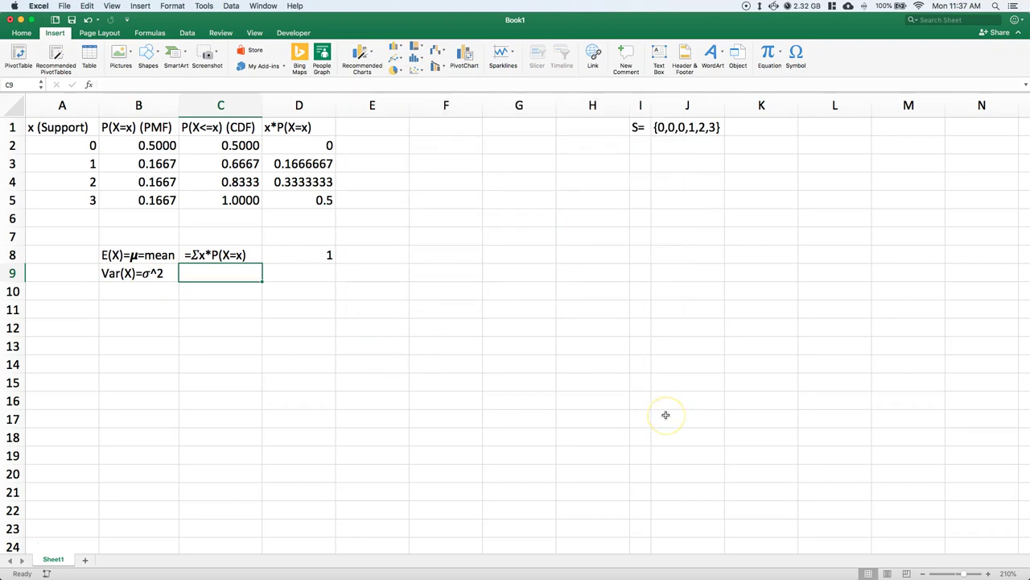
Copy the expected value expression from C8 into C9 and edit the copy to read =Σ(x-*P(X=x)
left_click(200, 253)
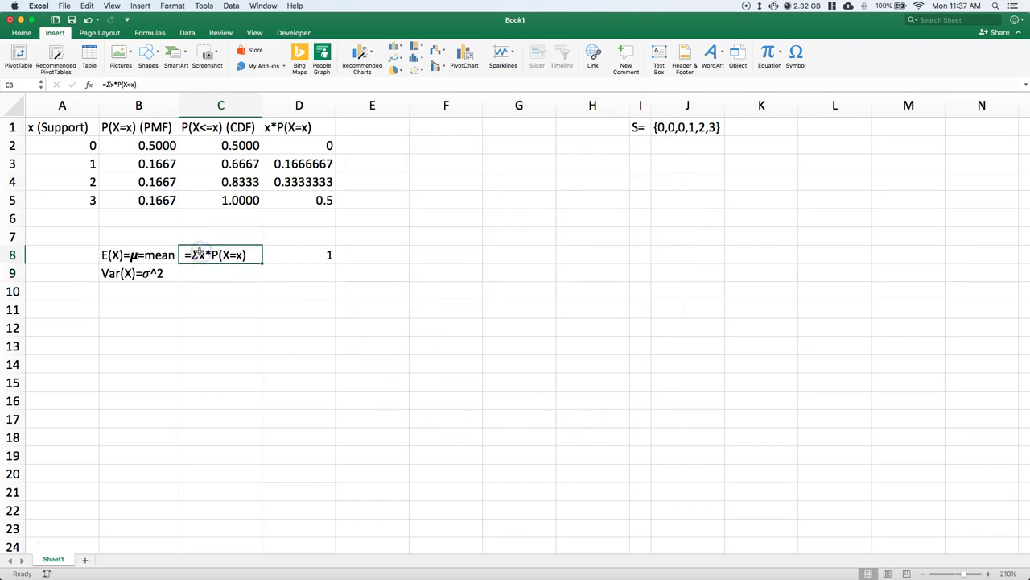
key("super+c")
left_click(207, 272)
key("super+v")
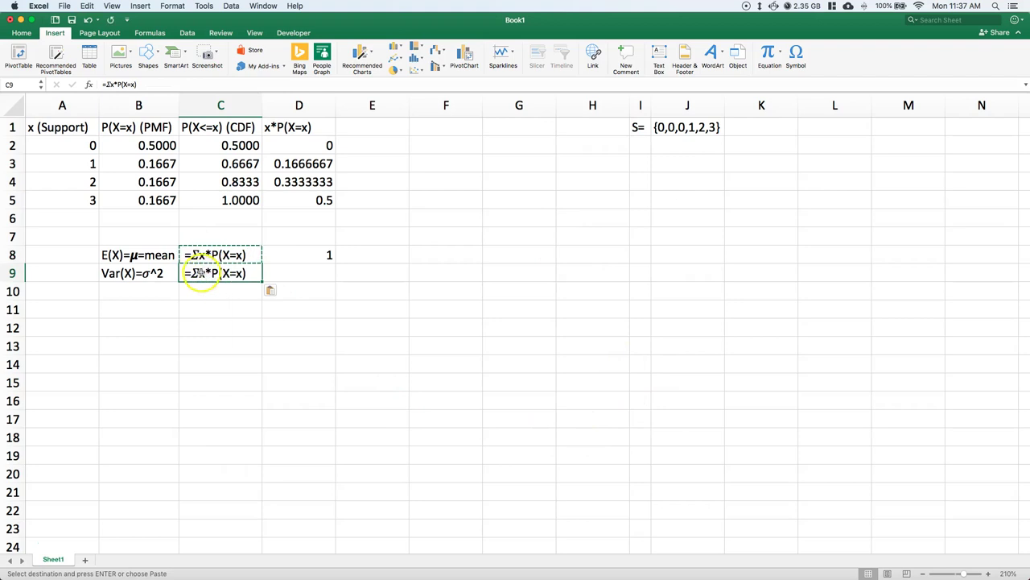
double_click(201, 272)
type("(x")
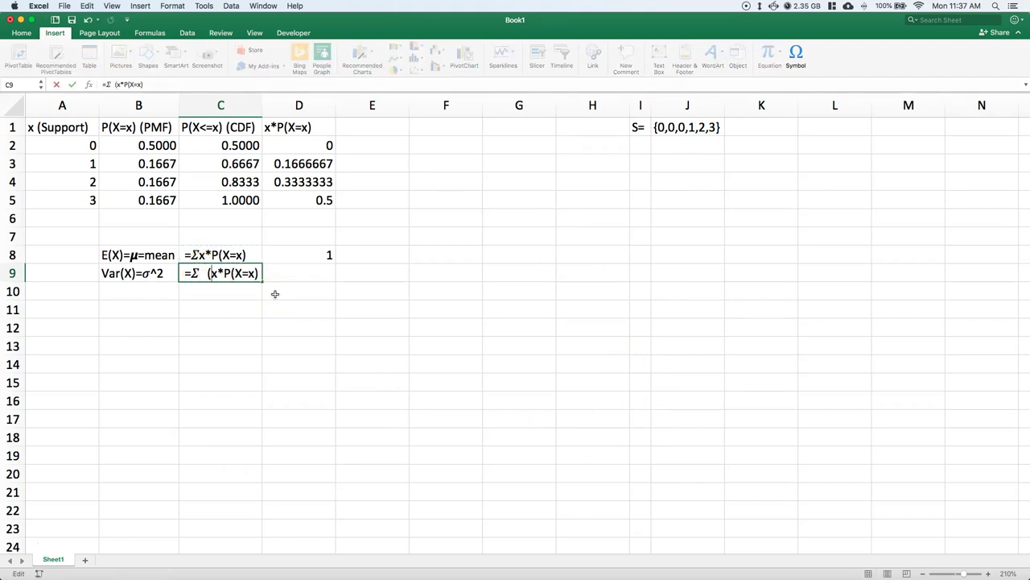
type("-")
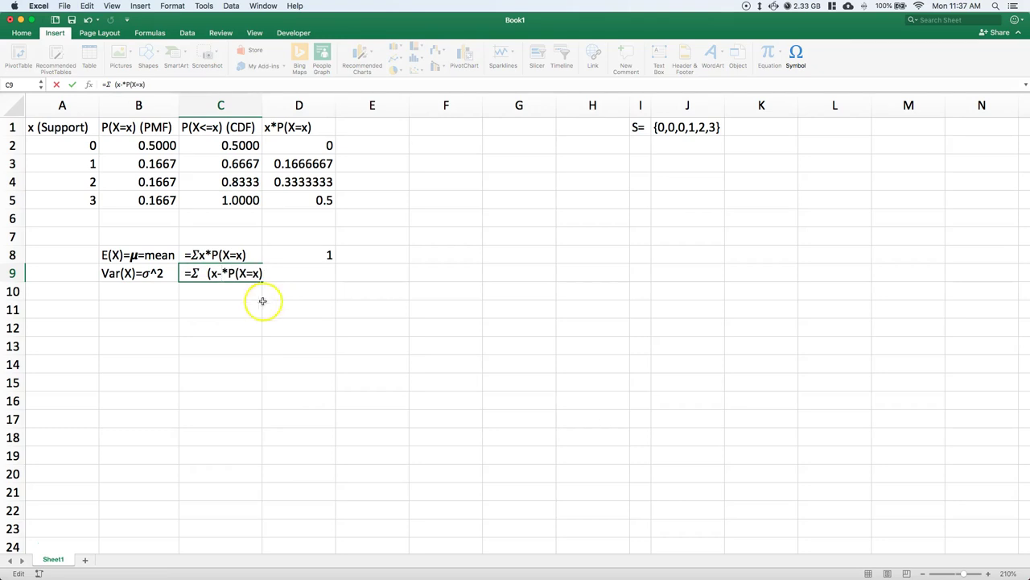
key("Return")
Copy the μ from B8 into C9, complete the expression as =Σ(x-μ)^2*P(X=x), and fit column C to its contents
left_click(135, 253)
double_click(134, 252)
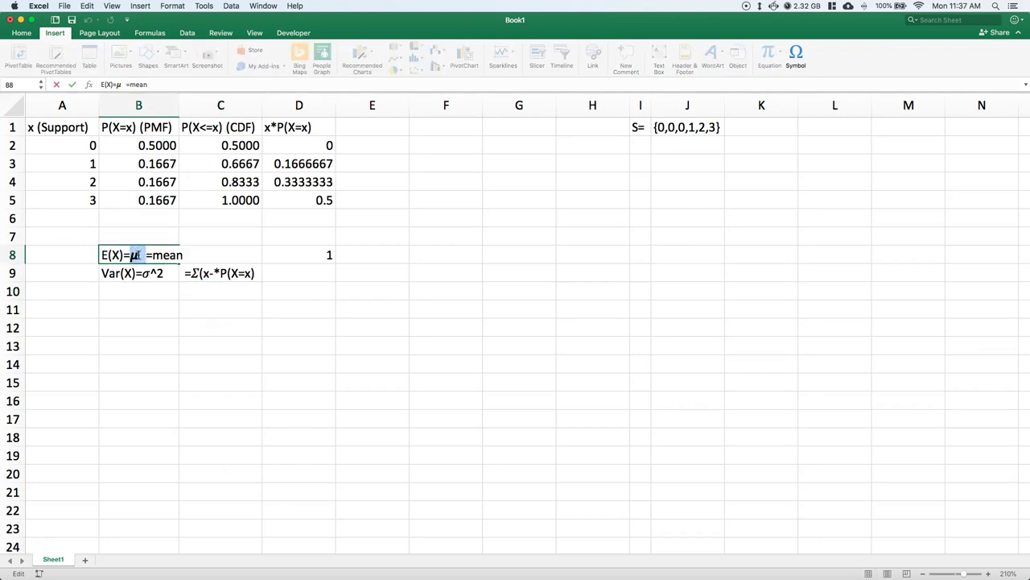
key("BackSpace")
key("Return")
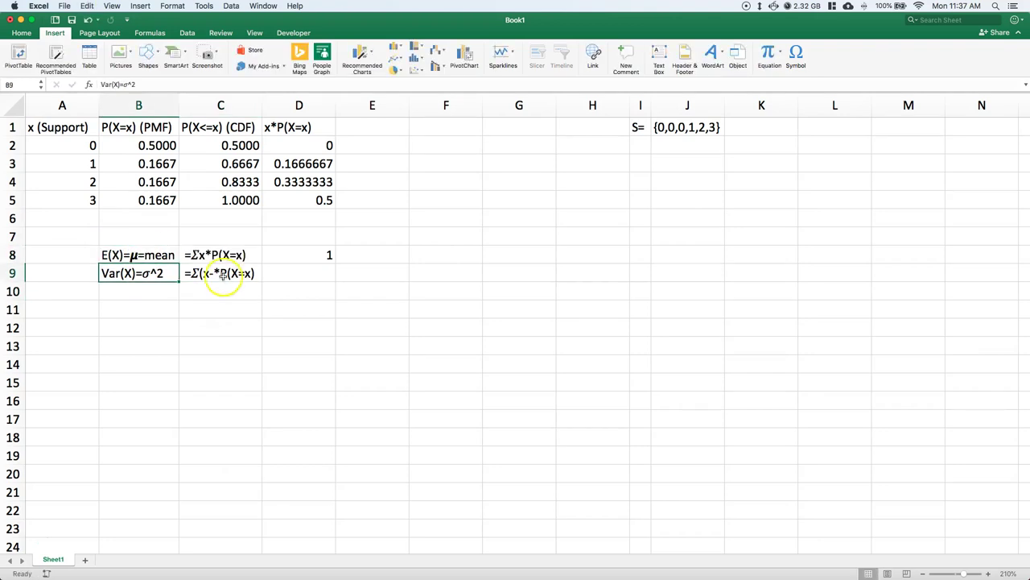
double_click(223, 274)
key("super+v")
type(")^2")
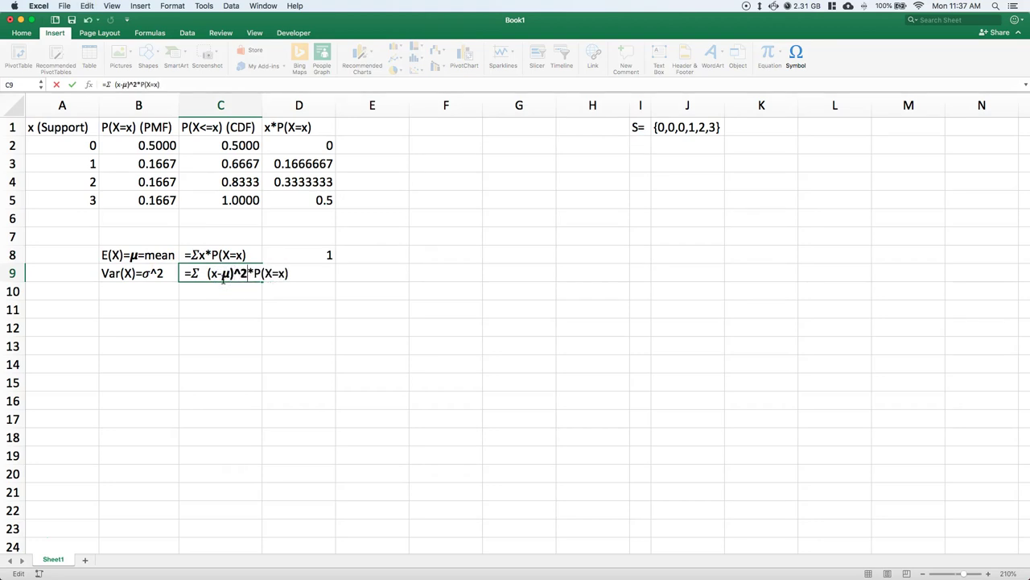
left_click(220, 273)
left_click(251, 329)
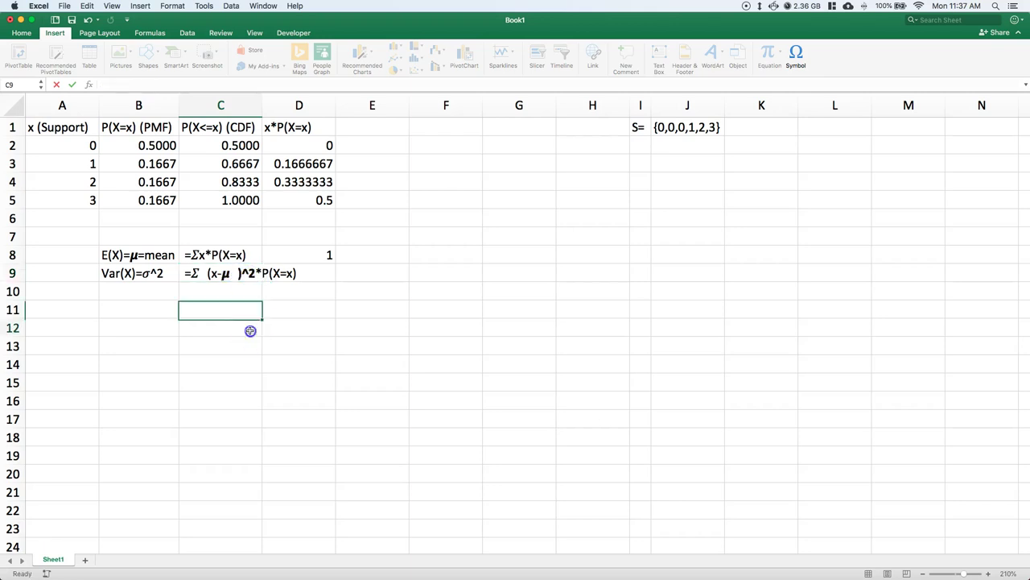
left_click(233, 272)
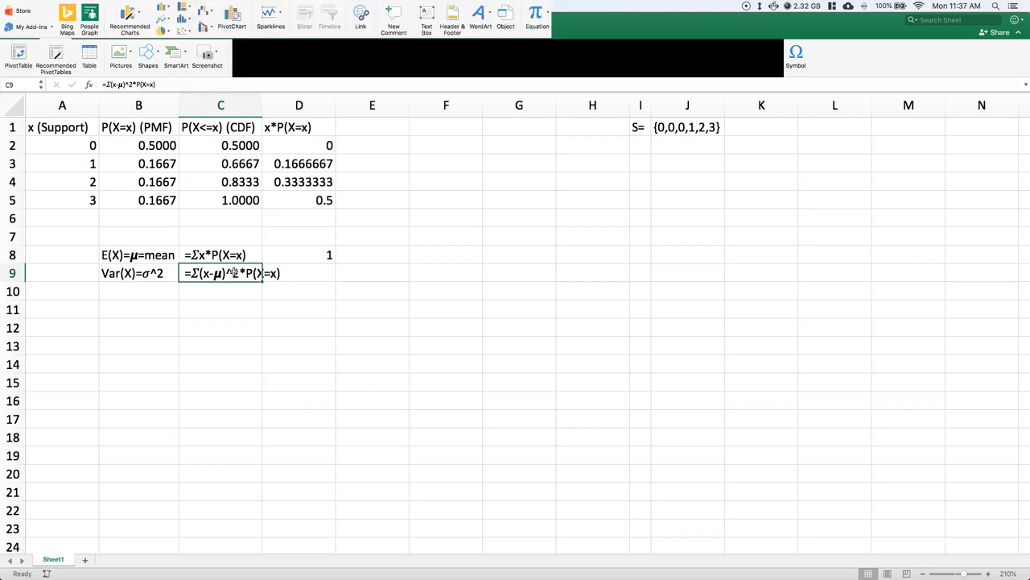
left_click(241, 307)
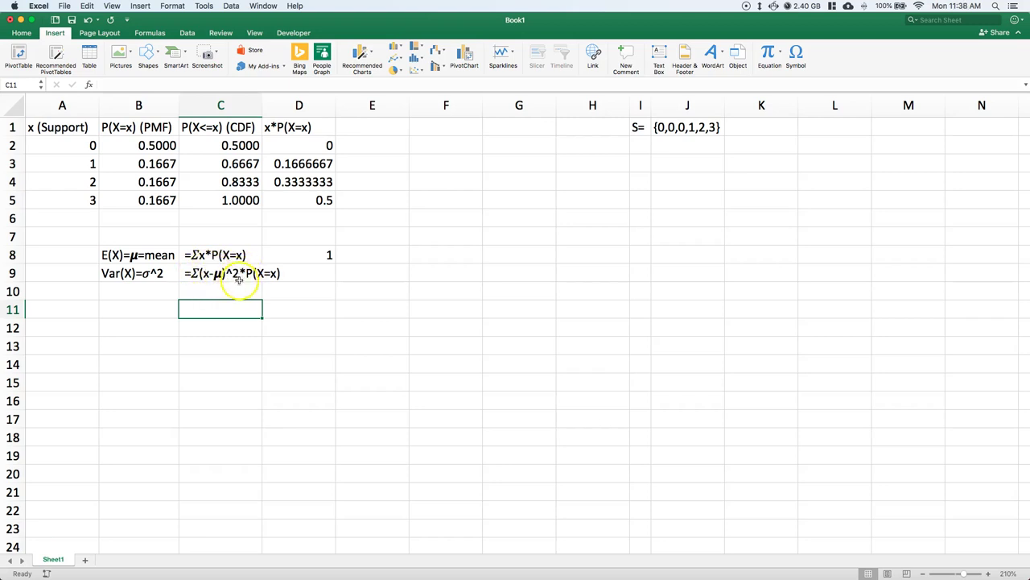
double_click(261, 105)
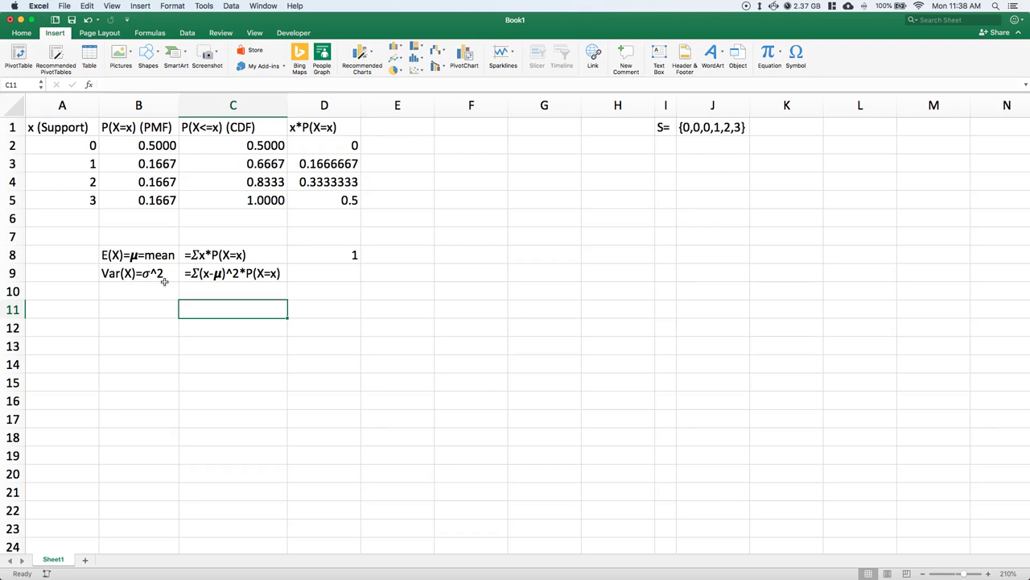
Copy (x-μ)^2*P(X=x) from the variance expression in C9 into E1 as a header and fit column E to it
left_click(314, 268)
double_click(233, 273)
left_click_drag(208, 274, 313, 274)
left_click(381, 125)
key("cmd+v")
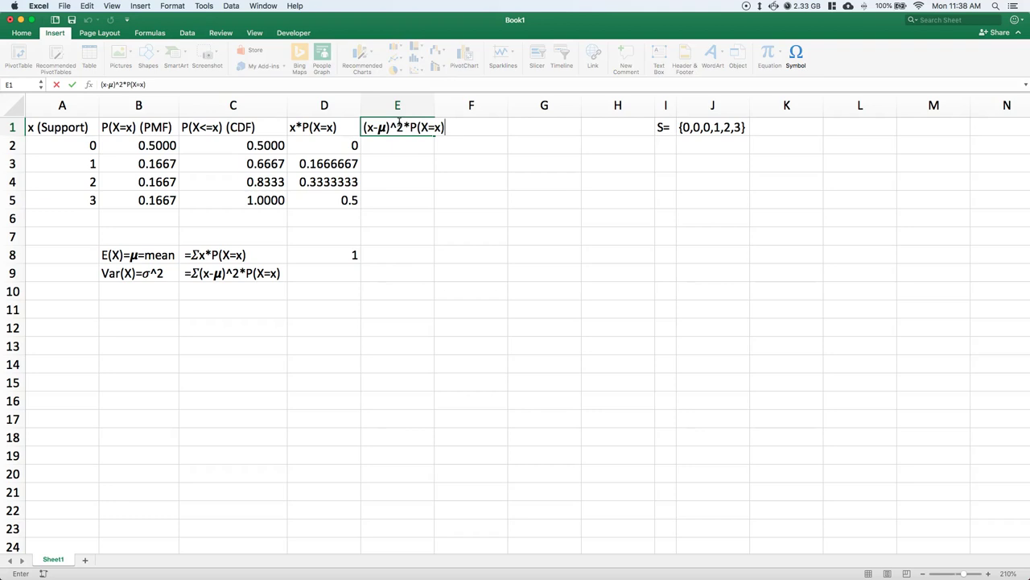
left_click(432, 105)
double_click(435, 105)
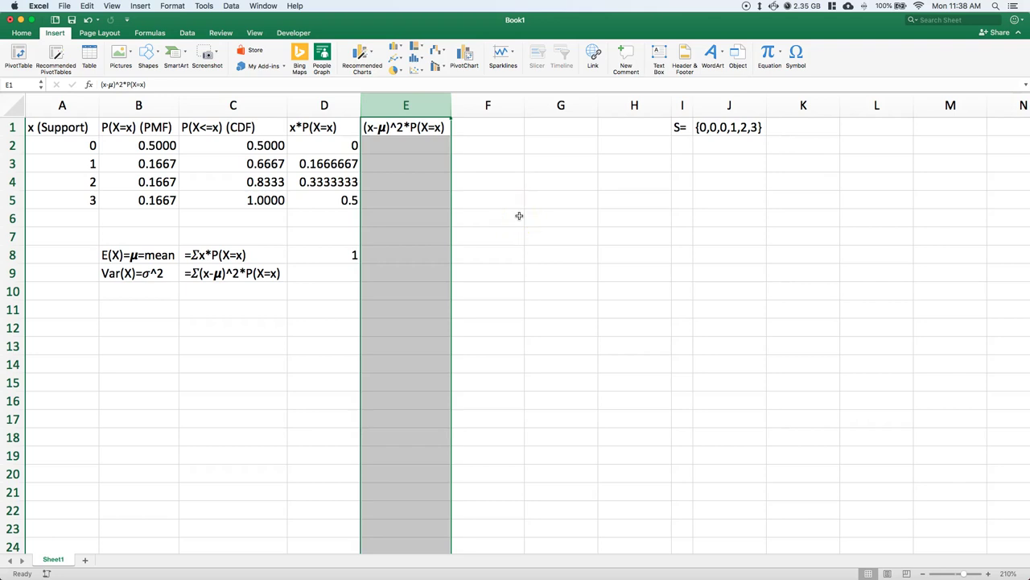
Enter the formula =(A2-D8)^2*B2 in E2 for the first squared deviation weighted by its probability
left_click(398, 199)
left_click(394, 145)
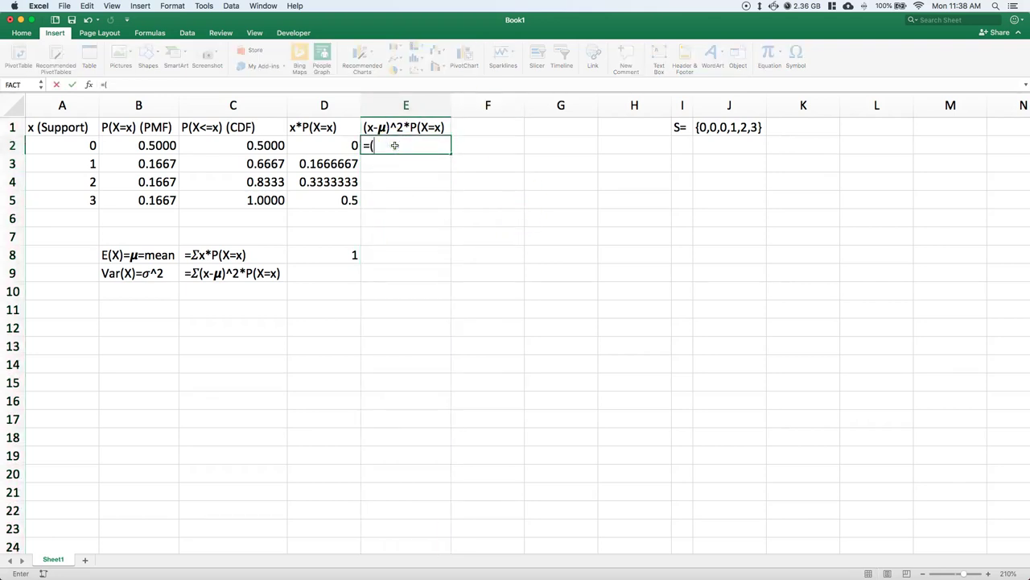
type("=(")
left_click(60, 147)
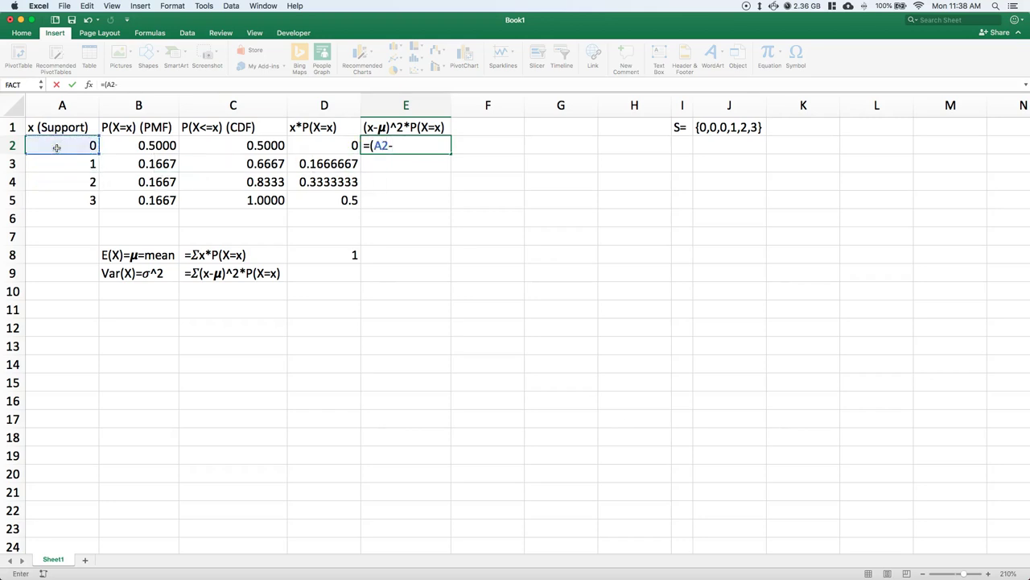
left_click(330, 255)
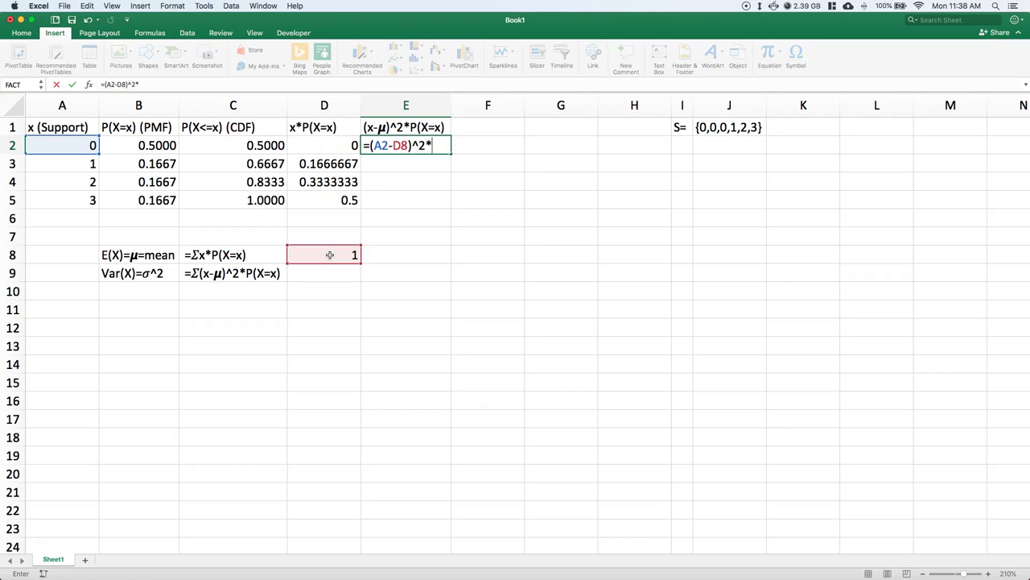
left_click(142, 145)
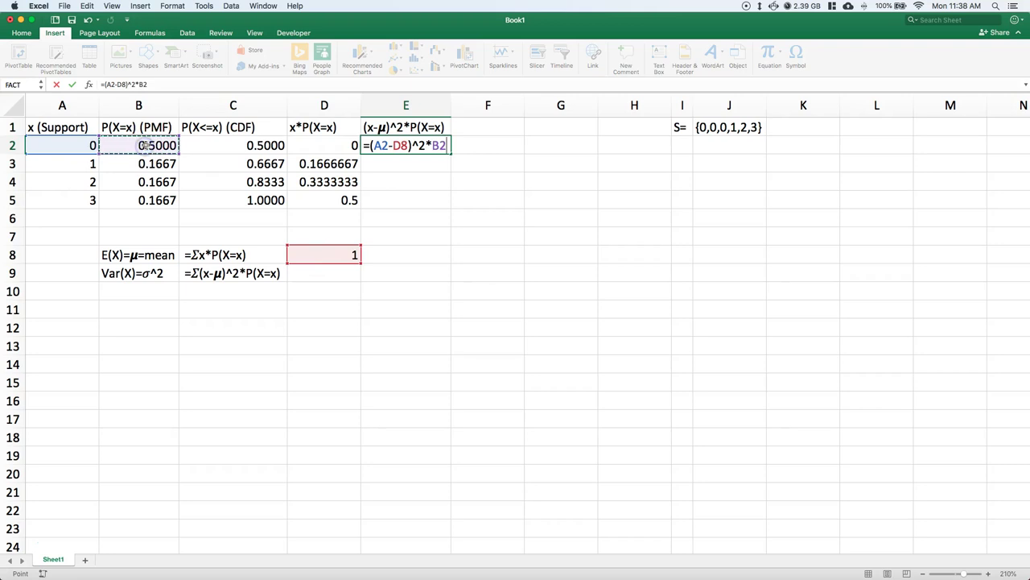
key("Return")
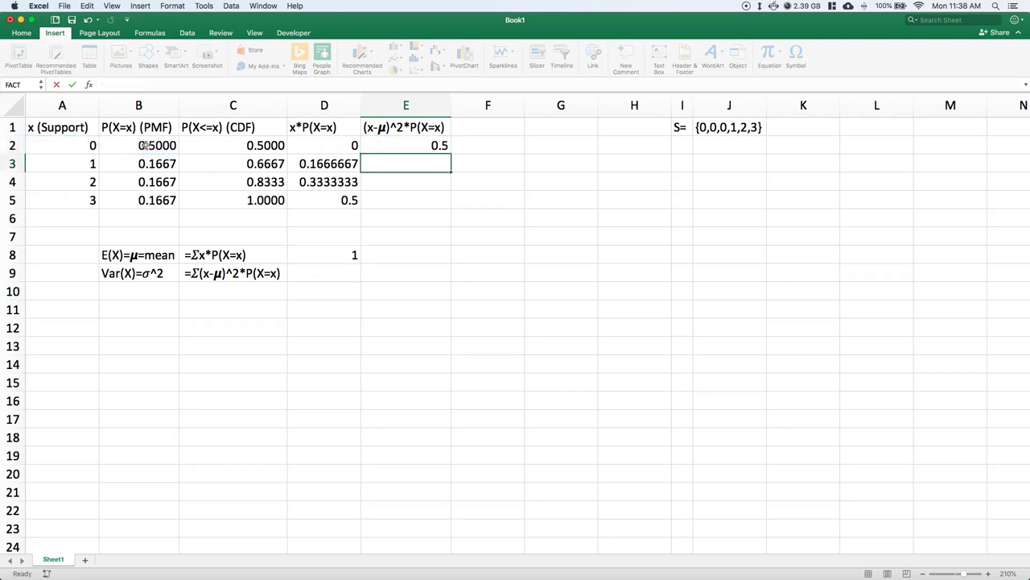
Fill the E2 formula down to E5 and inspect the cell references in the E5 copy
left_click(414, 146)
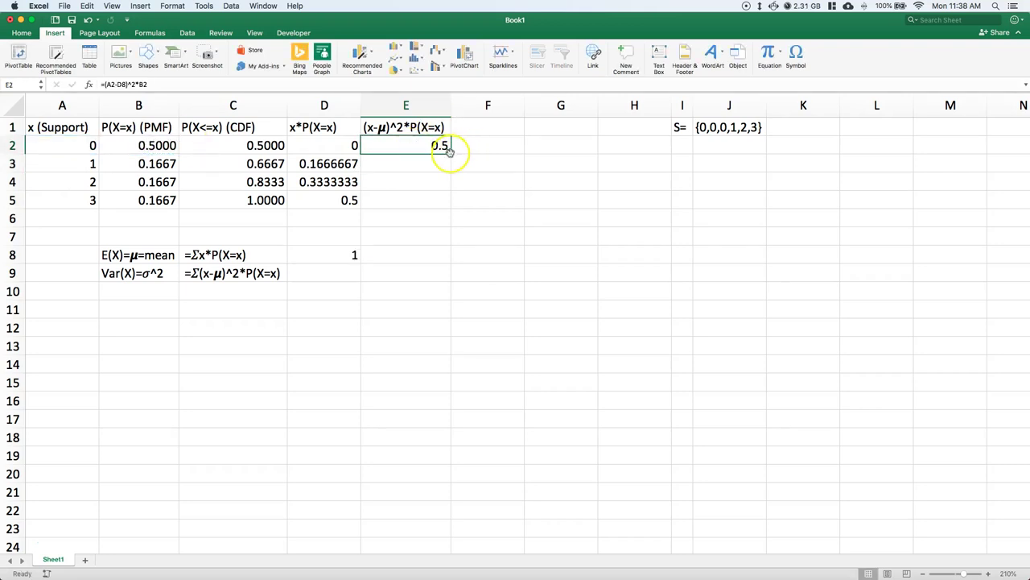
left_click_drag(451, 155, 447, 201)
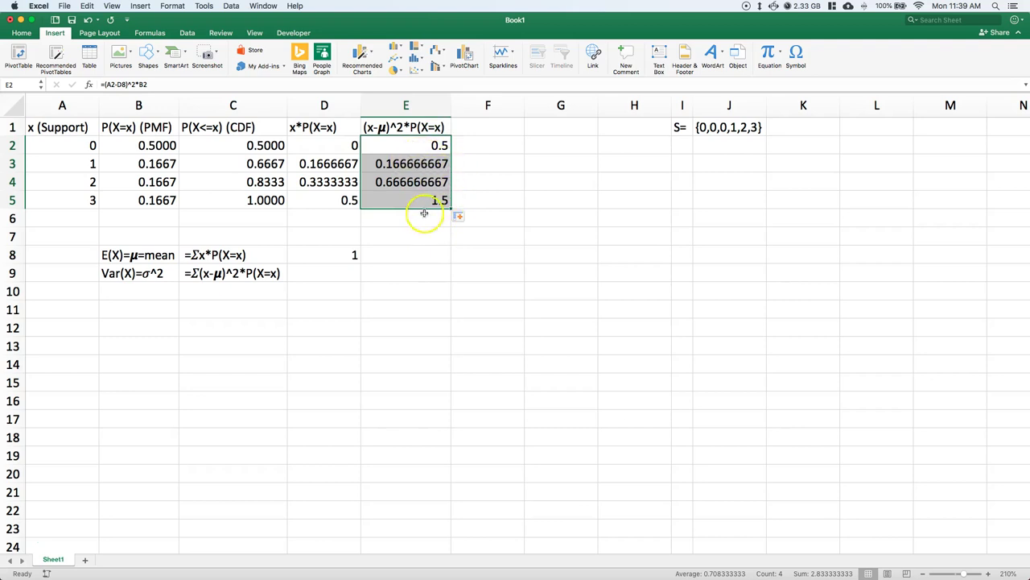
left_click(506, 184)
left_click(399, 198)
double_click(400, 199)
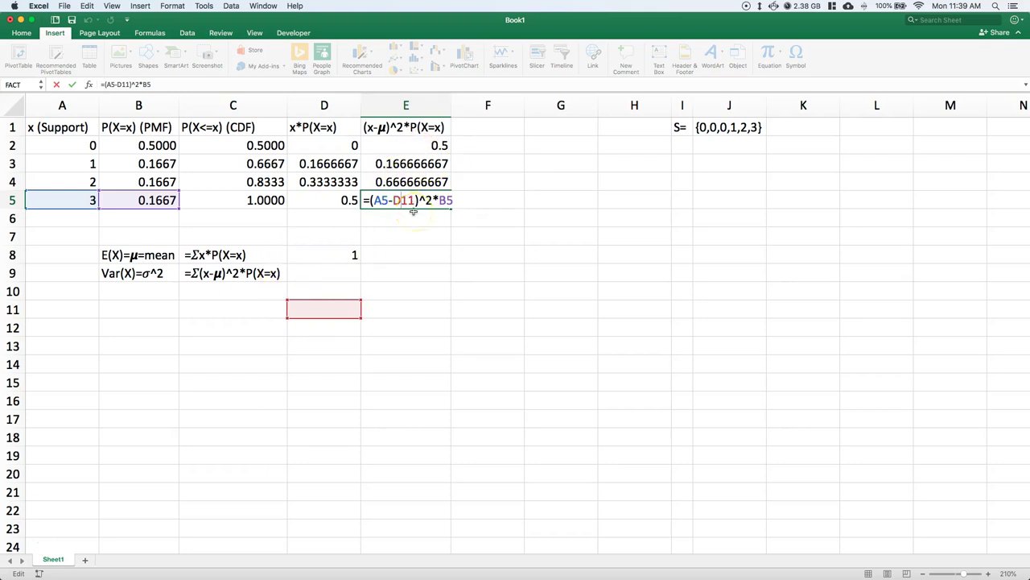
key("Return")
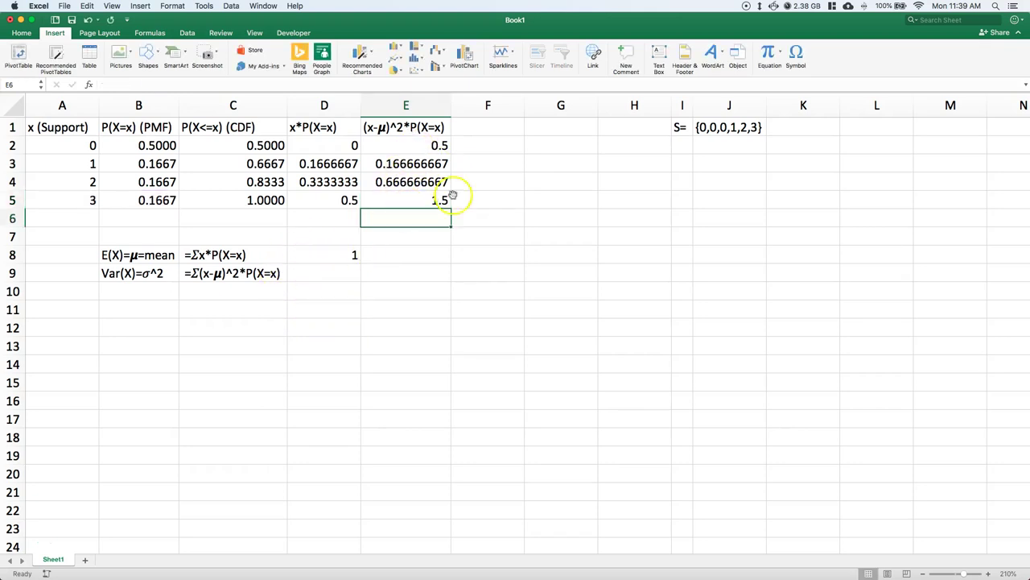
Make the mean reference in E2 absolute, giving =(A2-$D$8)^2*B2, and refill the formula down to E5
double_click(400, 145)
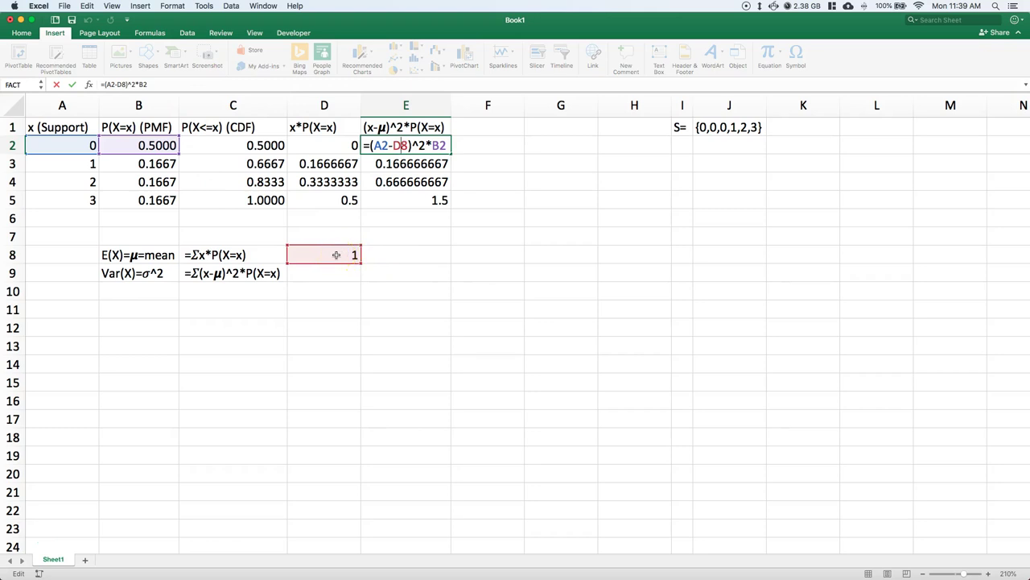
key("super+t")
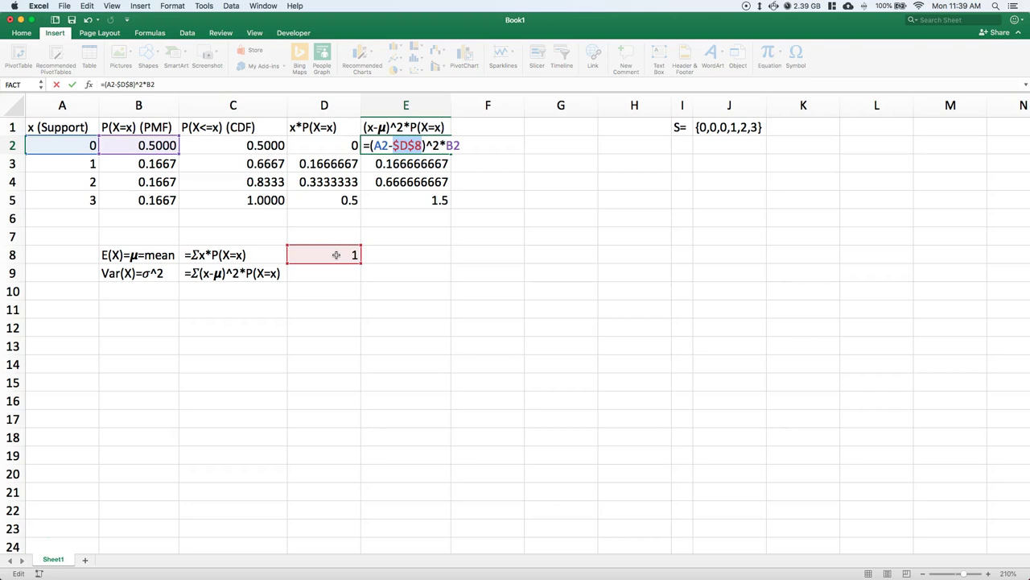
key("Return")
left_click(442, 147)
left_click_drag(451, 155, 448, 202)
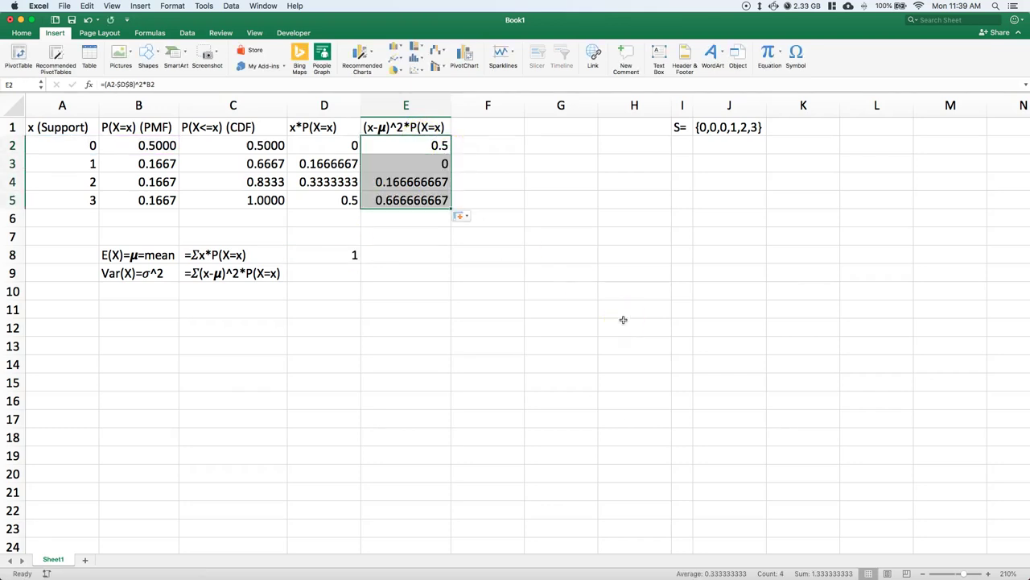
Format the values in D2:E5 to show four decimal places
left_click_drag(322, 147, 394, 201)
left_click(21, 33)
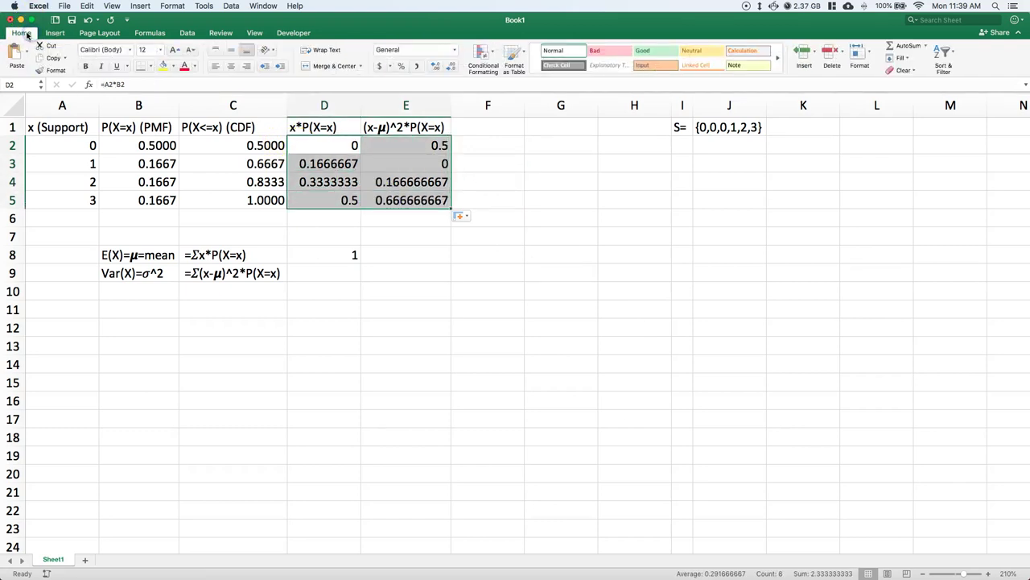
left_click(438, 67)
left_click(438, 68)
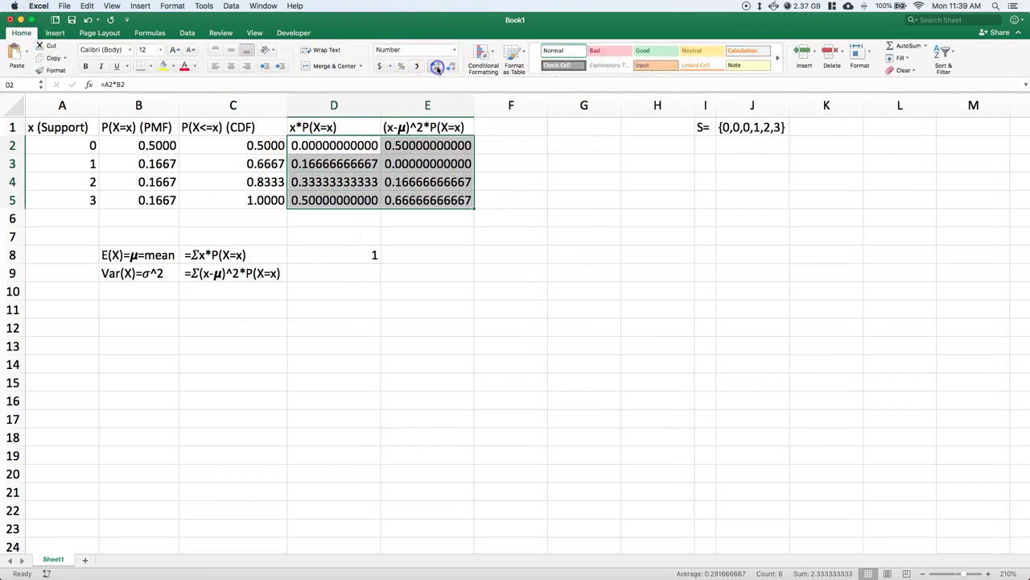
left_click(452, 67)
left_click(452, 67)
left_click(452, 67)
left_click(452, 67)
left_click(452, 67)
left_click(451, 68)
left_click(452, 68)
left_click(558, 306)
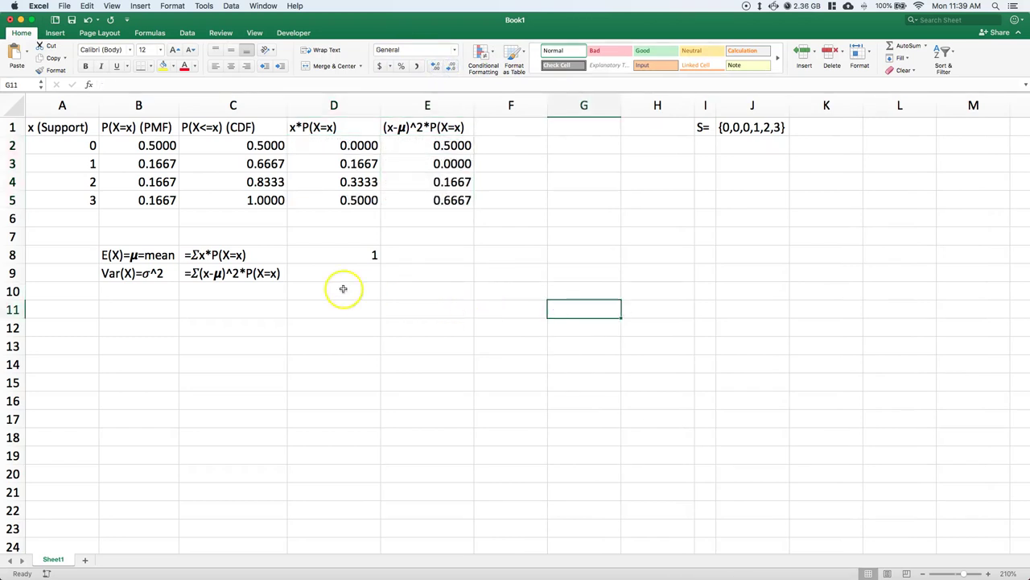
Calculate the variance in D9 with a sum of the range E2:E5
left_click(308, 271)
type("=sum(")
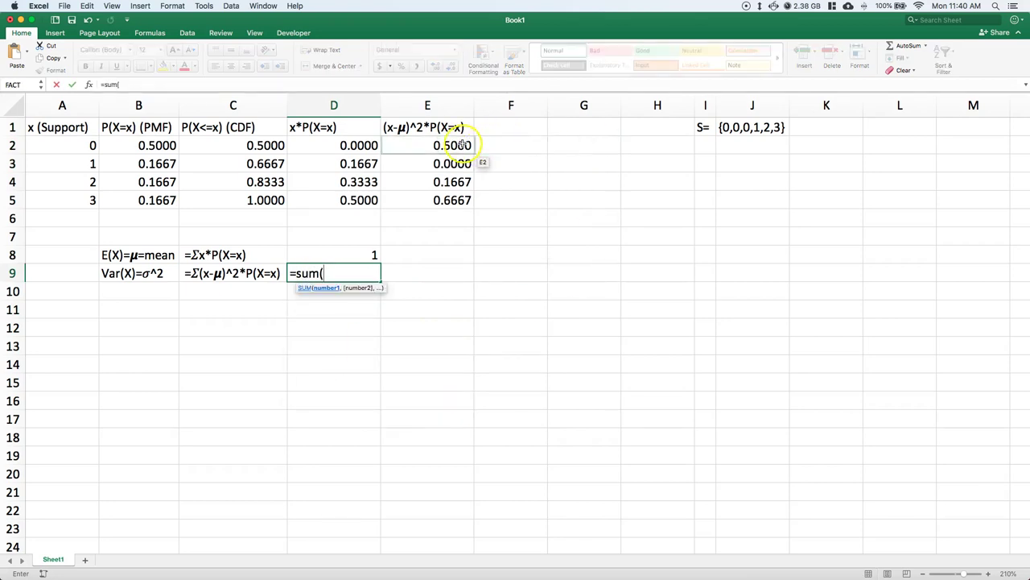
left_click_drag(453, 143, 456, 207)
type(")")
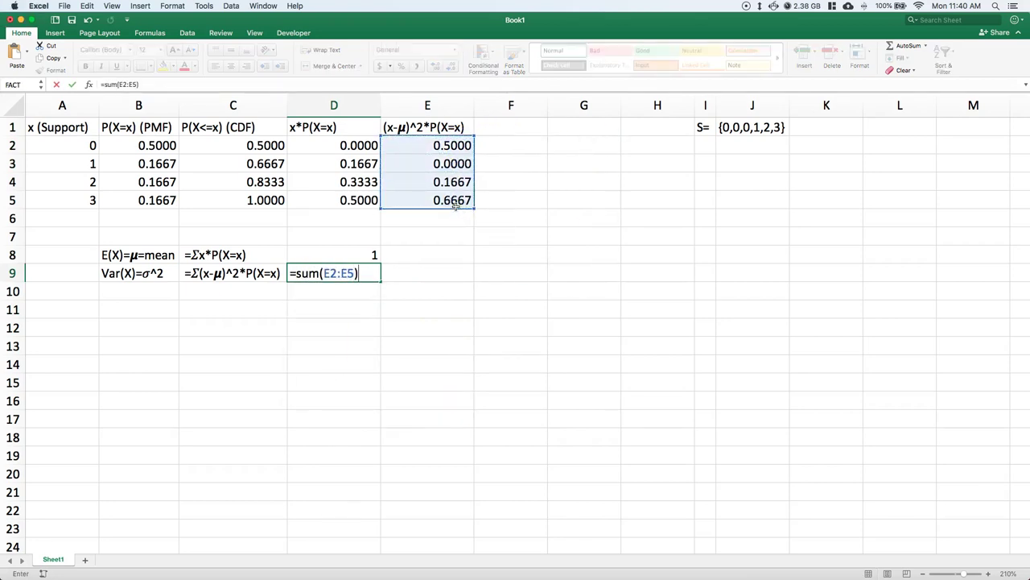
key("Return")
Enter the standard deviation label SD(X)=σ in B10, copying the σ symbol from the variance label in B9
left_click(127, 292)
type("SD(")
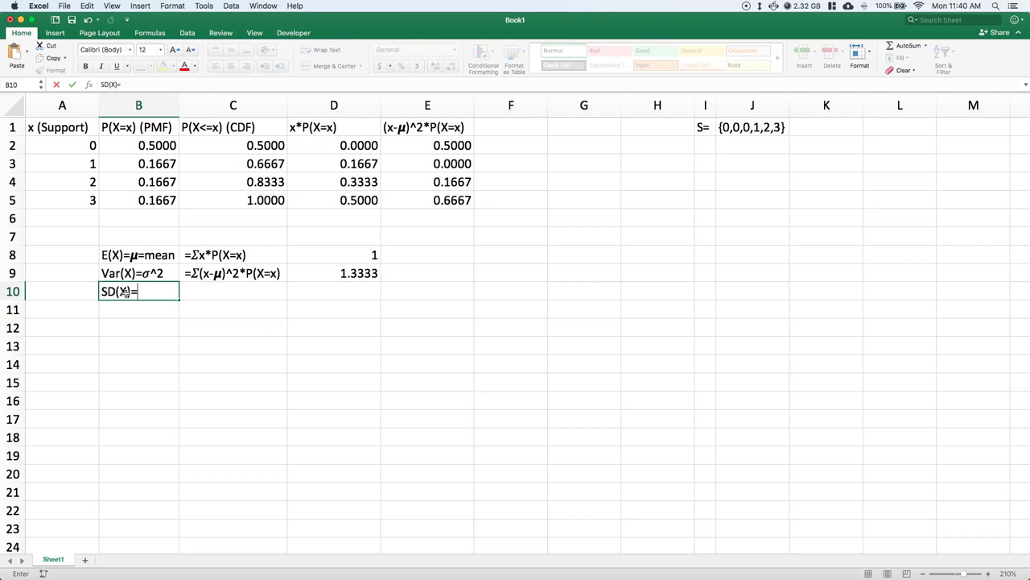
type("X)=")
double_click(144, 272)
double_click(143, 272)
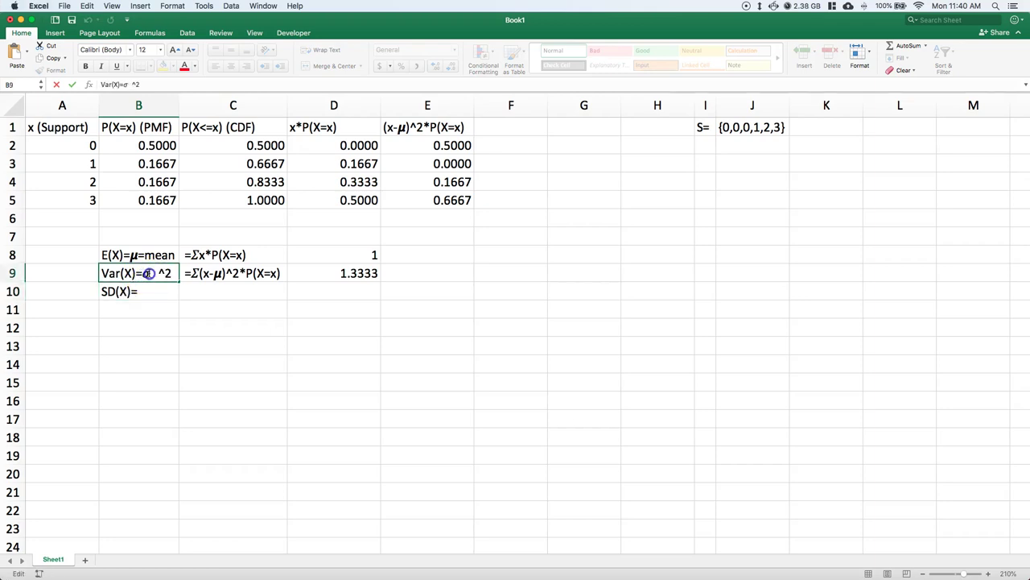
key("super+c")
left_click(147, 290)
double_click(148, 290)
key("super+v")
left_click(212, 339)
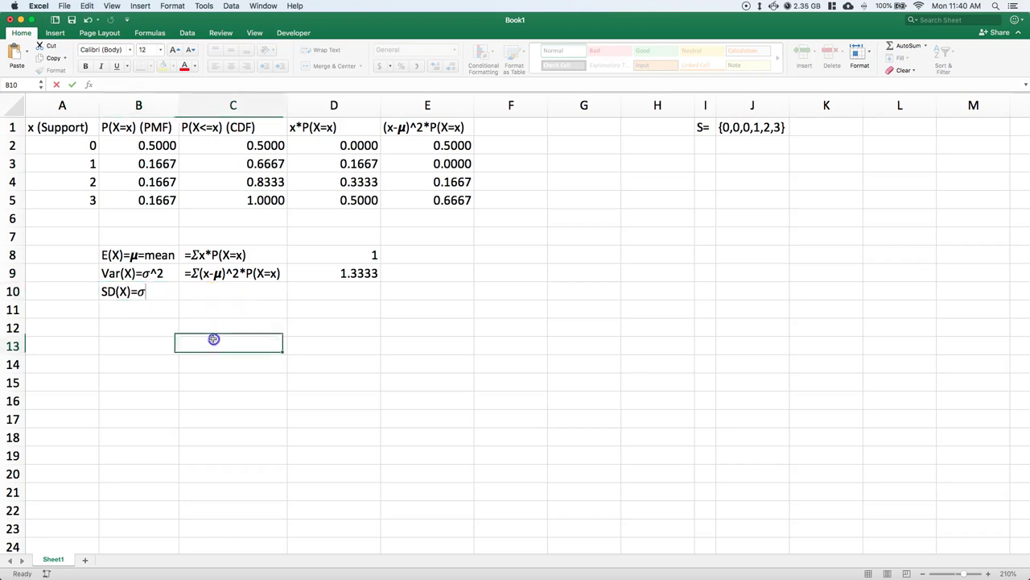
Enter the standard deviation expression =sqrt(Var(X)) as text in C10
left_click(207, 292)
type("=sq")
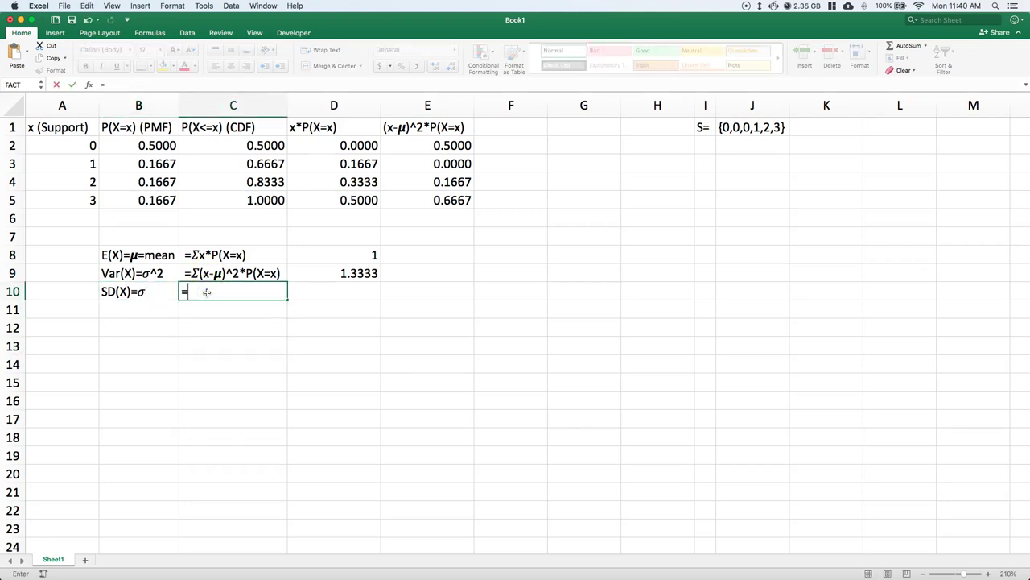
key("BackSpace")
key("BackSpace")
type("=sqrt(Var(X")
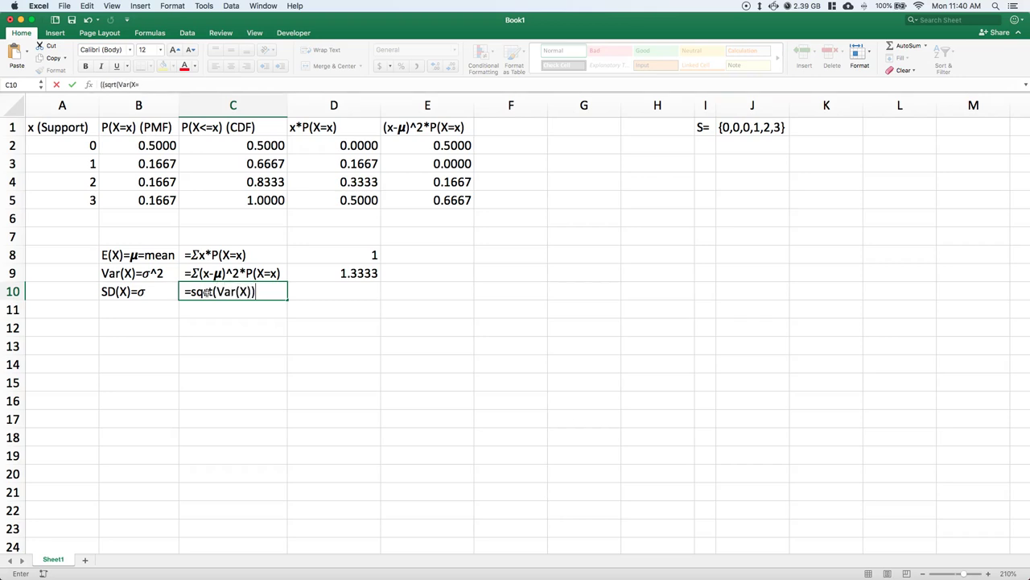
Calculate the standard deviation in D10 as the square root of the variance in D9
left_click(330, 290)
type("=sqrt(")
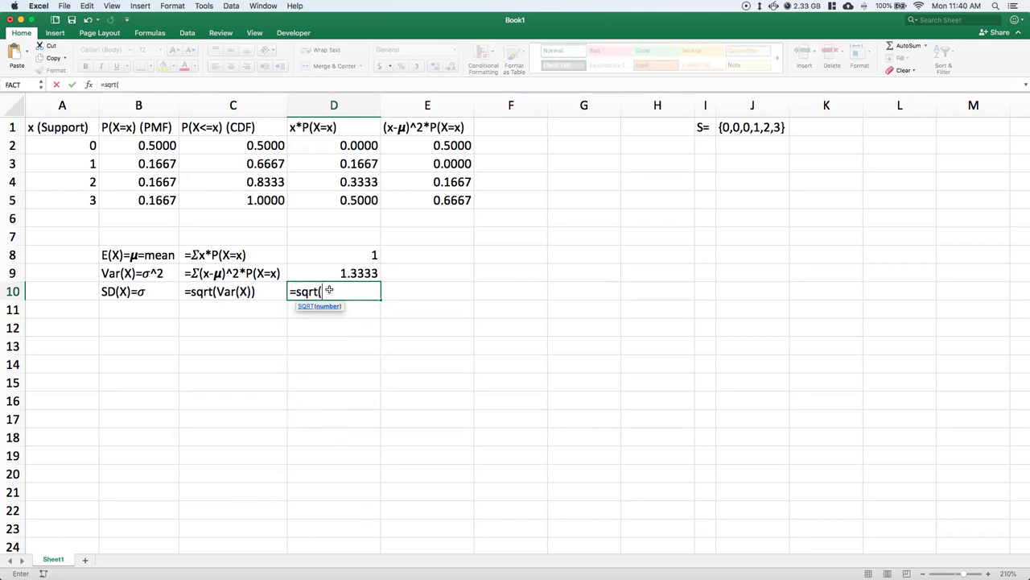
left_click(334, 273)
key("Return")
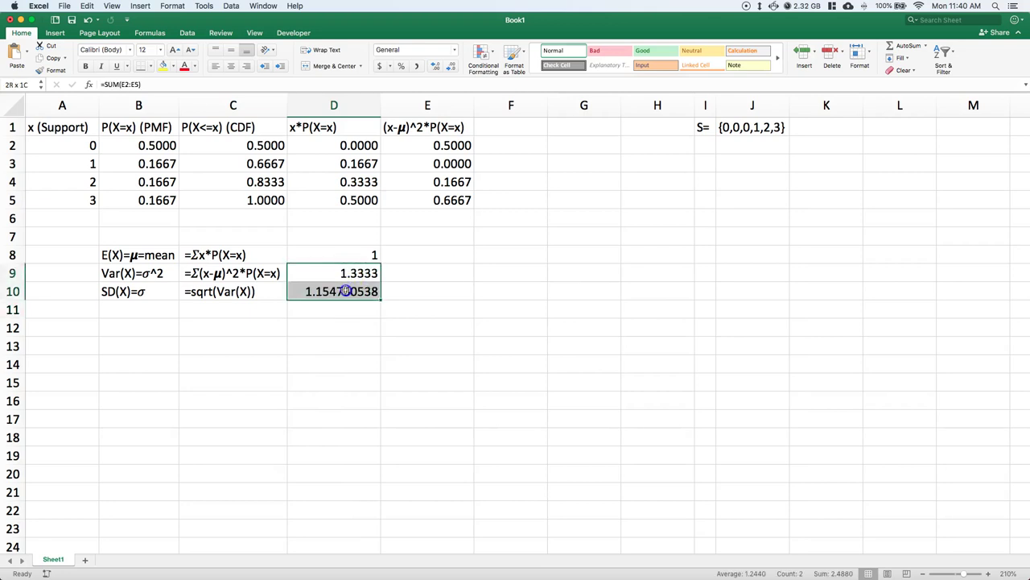
Format the variance and standard deviation in D9:D10 to four decimal places
left_click(439, 68)
left_click(438, 67)
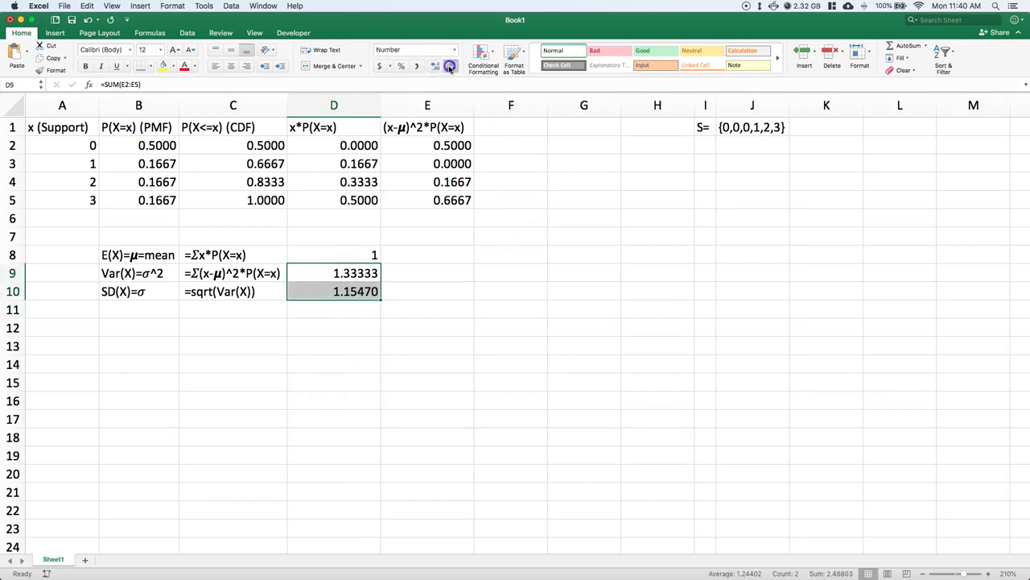
left_click(486, 438)
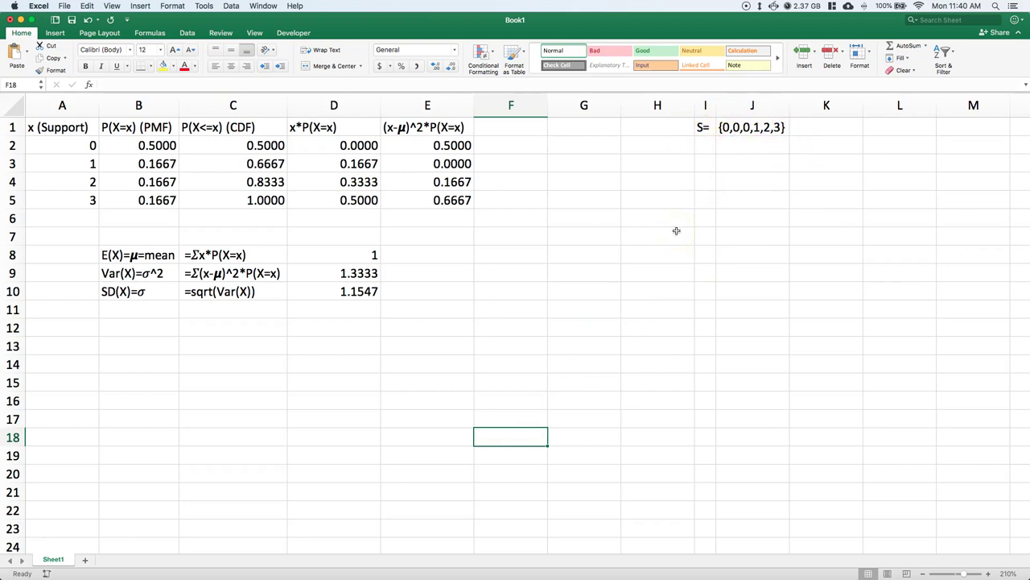
Change the last element of the sample set in J1 to 4, so it reads {0,0,0,1,2,4}
left_click(779, 127)
double_click(778, 127)
key("BackSpace")
type("4")
left_click(752, 218)
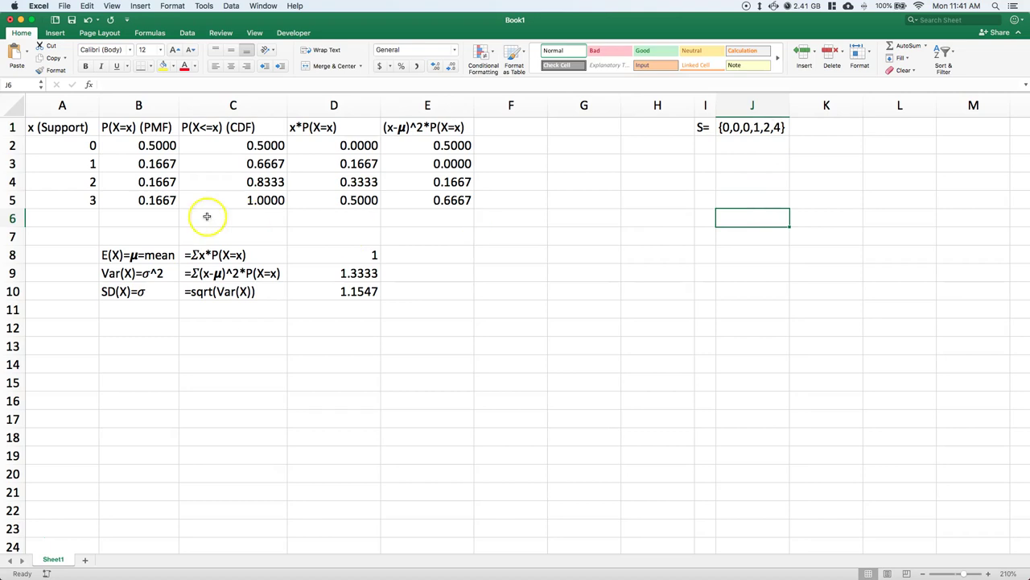
Set the last support value in A5 to 4
double_click(74, 196)
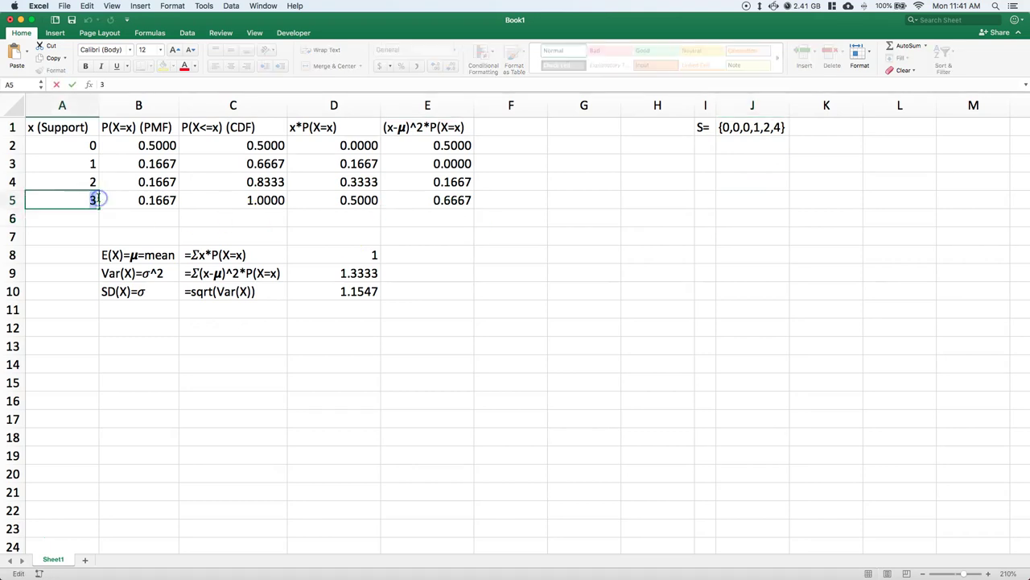
key("BackSpace")
type("4")
key("Return")
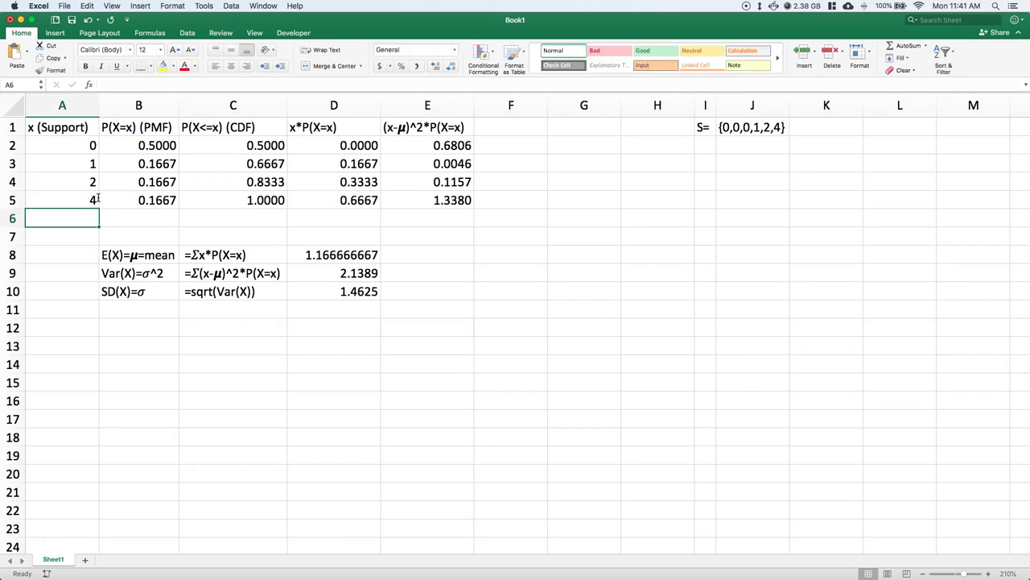